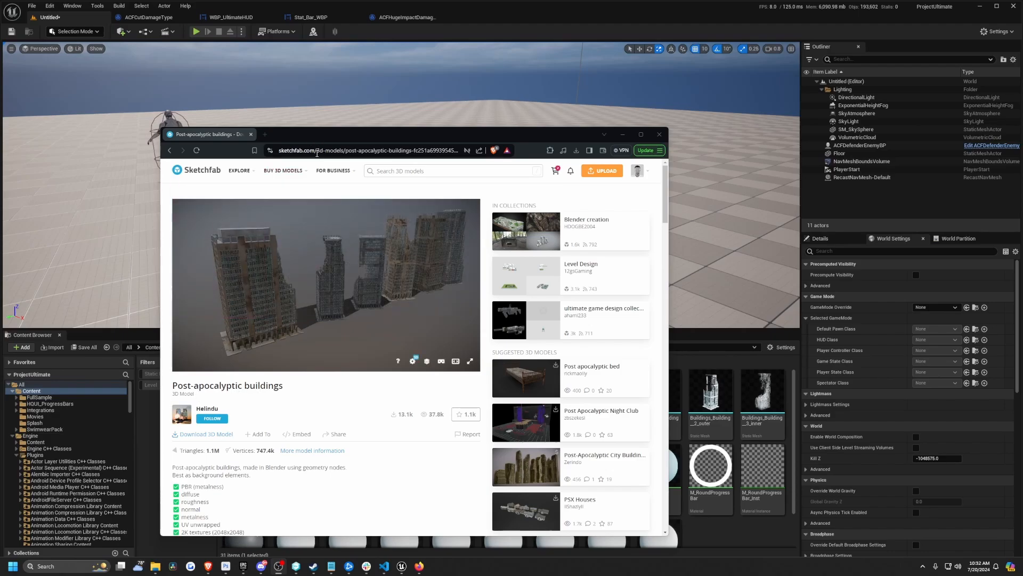
Review the Post-apocalyptic buildings model page on Sketchfab, including its description, texture details and licence.
{"action": "scroll", "coordinate": [292, 401], "scroll_direction": "down", "scroll_amount": 2}
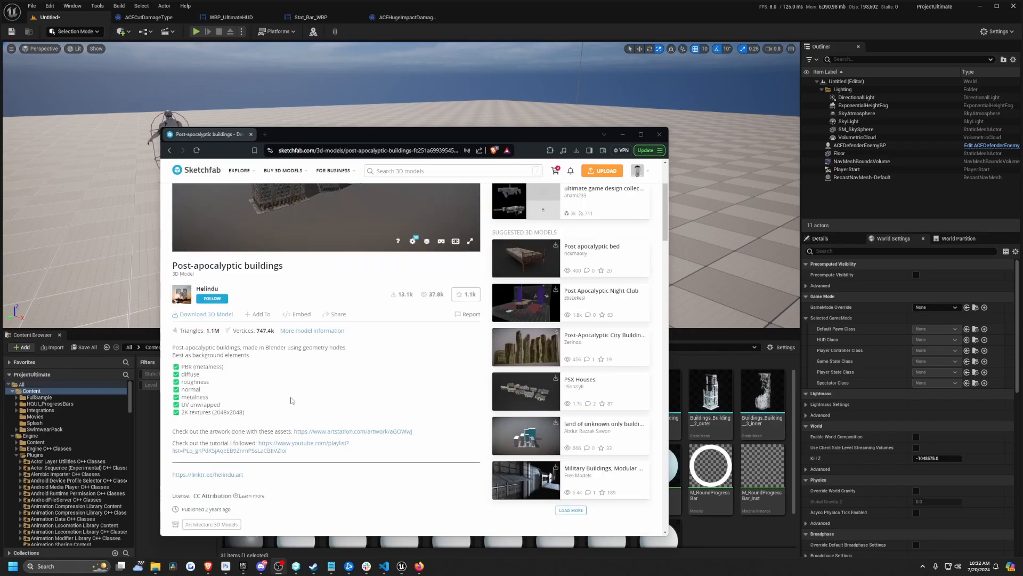
{"action": "scroll", "coordinate": [413, 390], "scroll_direction": "up", "scroll_amount": 2}
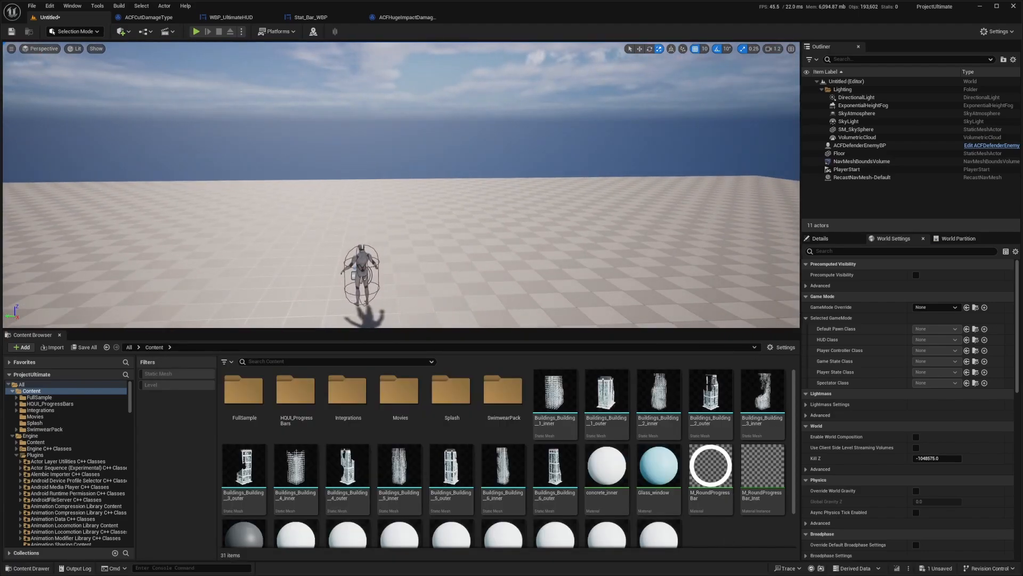
Enlarge the level viewport and place the Buildings_Building__1_outer mesh on the floor near the enemy character.
{"action": "left_click_drag", "start_coordinate": [350, 329], "coordinate": [354, 409]}
{"action": "scroll", "coordinate": [400, 224], "scroll_direction": "up", "scroll_amount": 2}
{"action": "right_click_drag", "start_coordinate": [400, 223], "coordinate": [469, 293]}
{"action": "left_click_drag", "start_coordinate": [618, 496], "coordinate": [404, 251]}
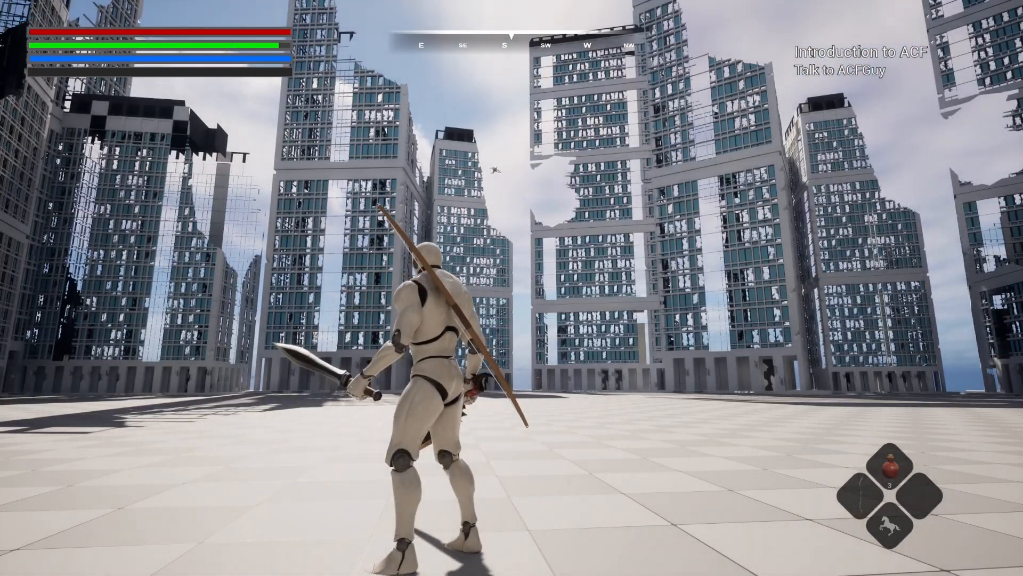
Stop the play session and browse to the DamageTypes folder under Engine, Plugins, AscentCombatFramework Content, Blueprints.
{"action": "key", "text": "Escape"}
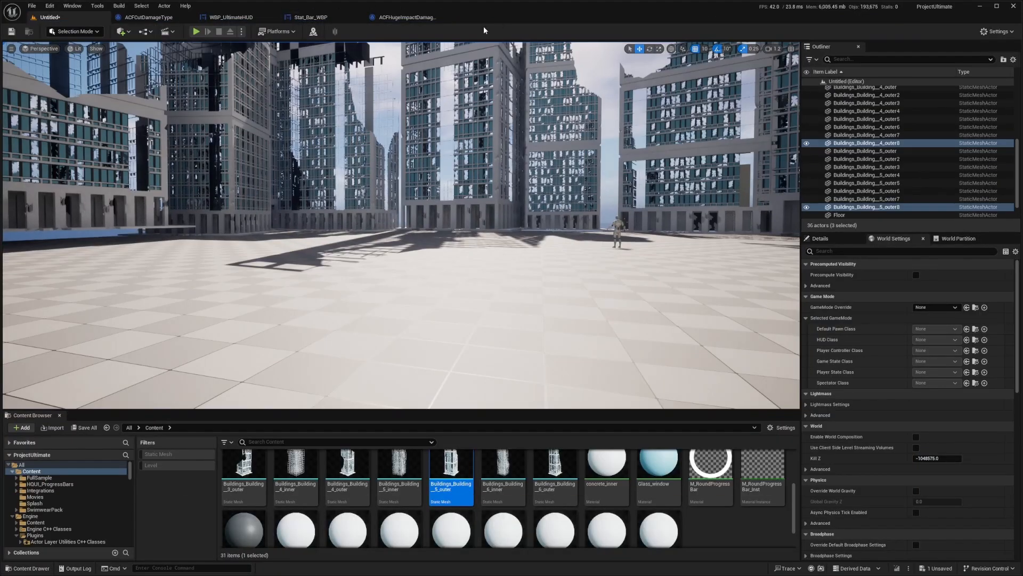
{"action": "left_click", "coordinate": [12, 471]}
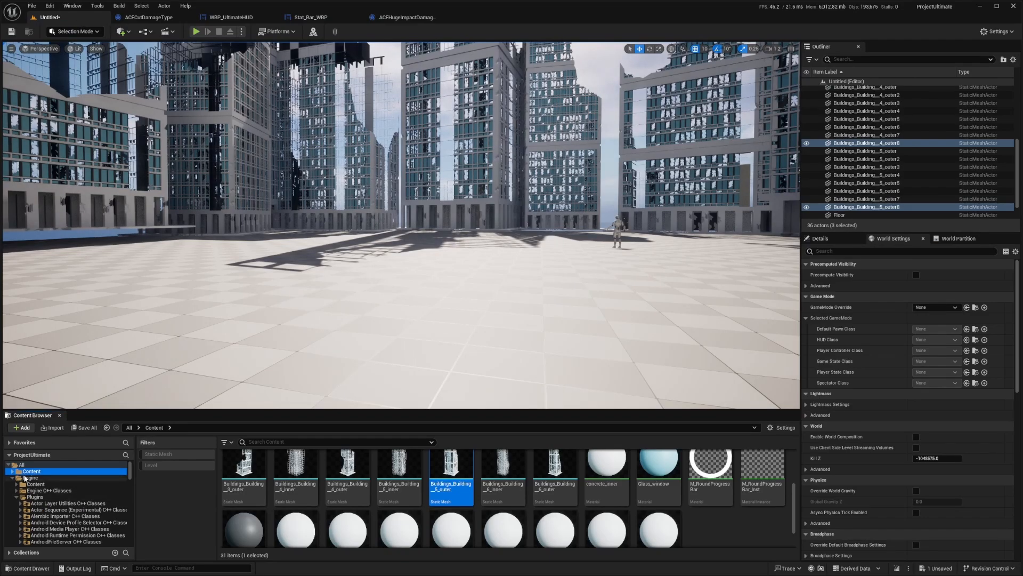
{"action": "left_click", "coordinate": [29, 478]}
{"action": "left_click", "coordinate": [35, 497]}
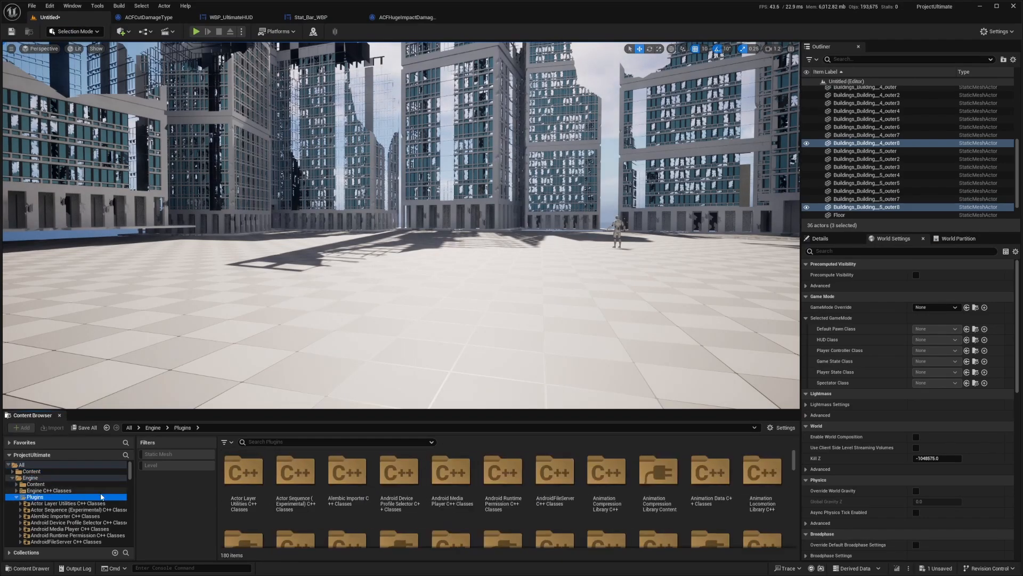
{"action": "scroll", "coordinate": [95, 498], "scroll_direction": "down", "scroll_amount": 5}
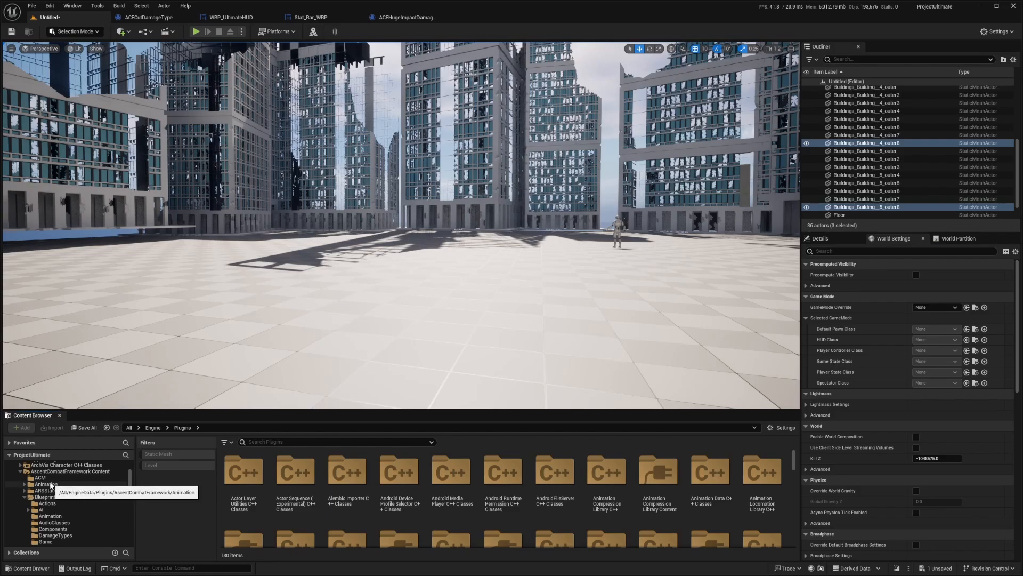
{"action": "left_click", "coordinate": [64, 472]}
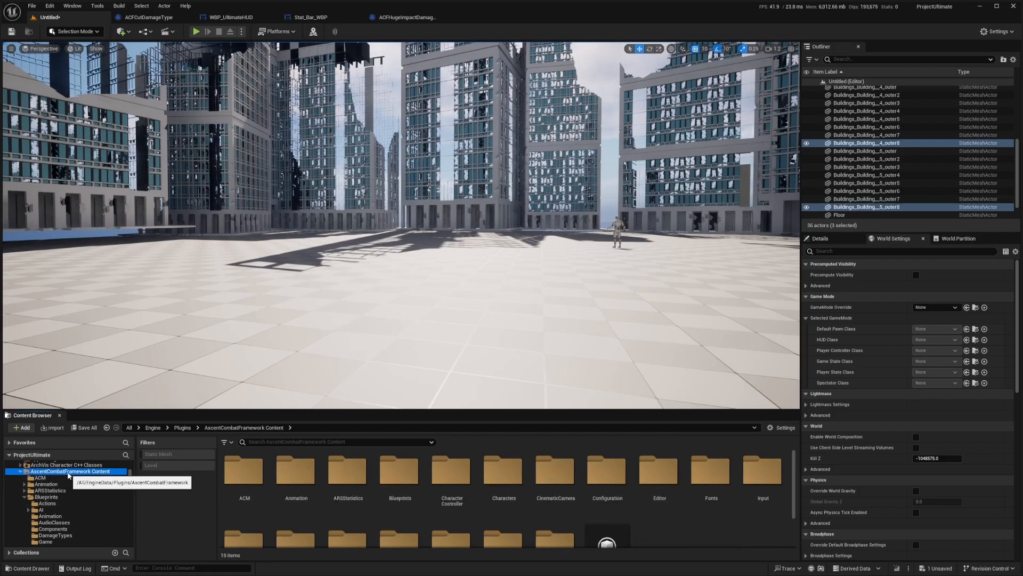
{"action": "left_click", "coordinate": [53, 496]}
{"action": "scroll", "coordinate": [60, 487], "scroll_direction": "down", "scroll_amount": 3}
{"action": "left_click", "coordinate": [56, 484]}
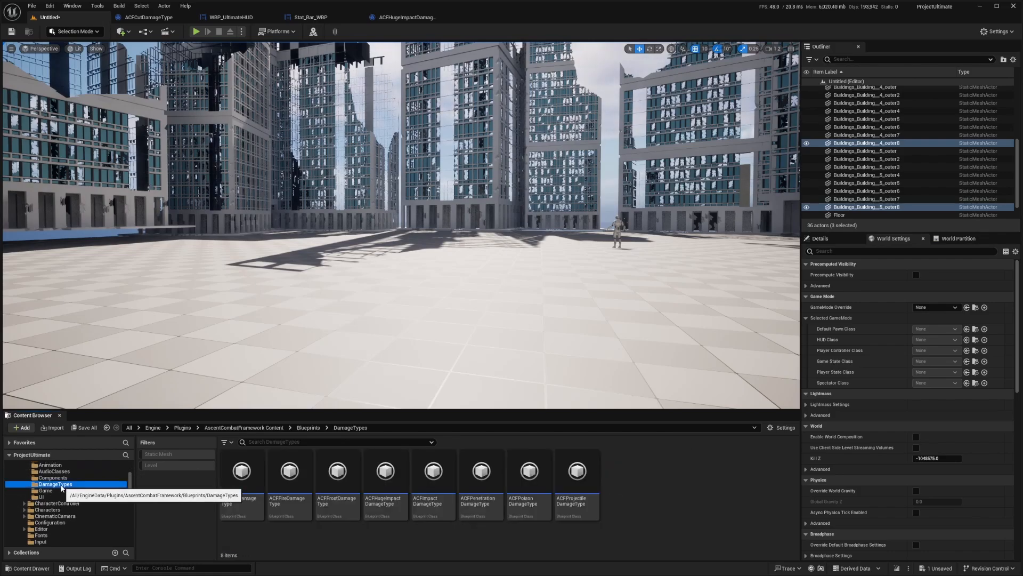
{"action": "scroll", "coordinate": [61, 486], "scroll_direction": "up", "scroll_amount": 2}
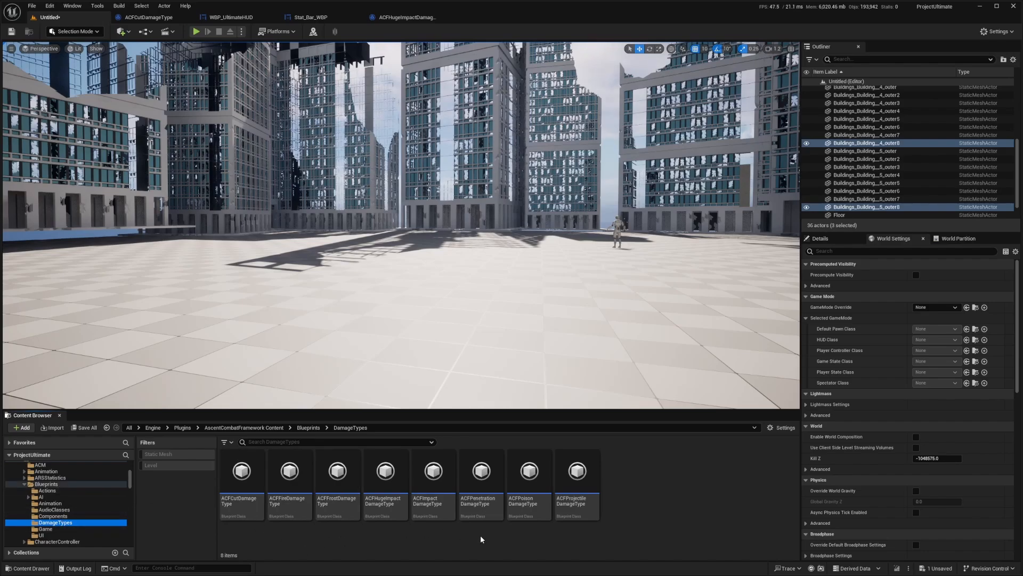
Open the ACFCutDamageType blueprint to show its class defaults.
{"action": "left_click", "coordinate": [243, 473]}
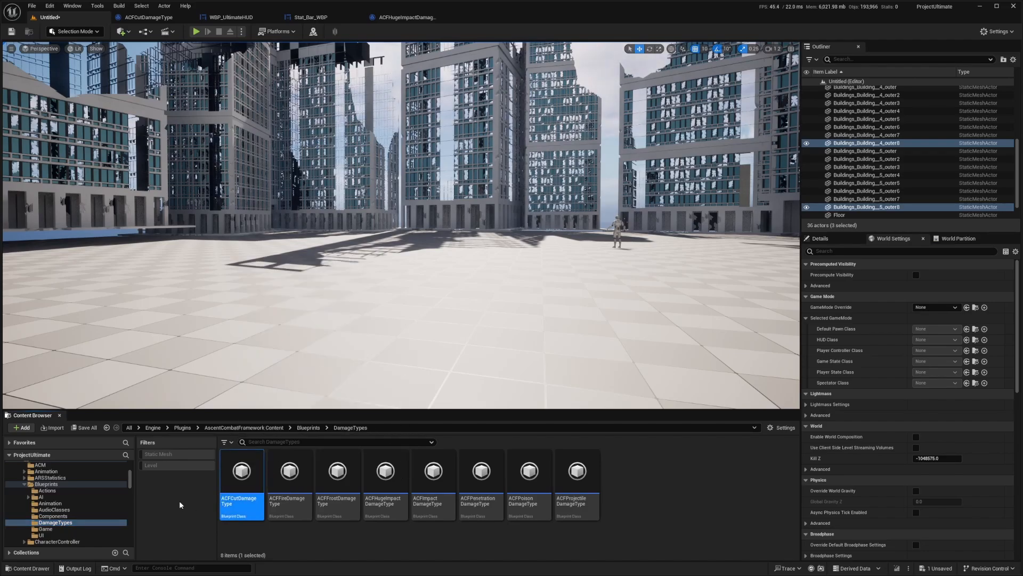
{"action": "left_click_drag", "start_coordinate": [39, 525], "coordinate": [31, 471]}
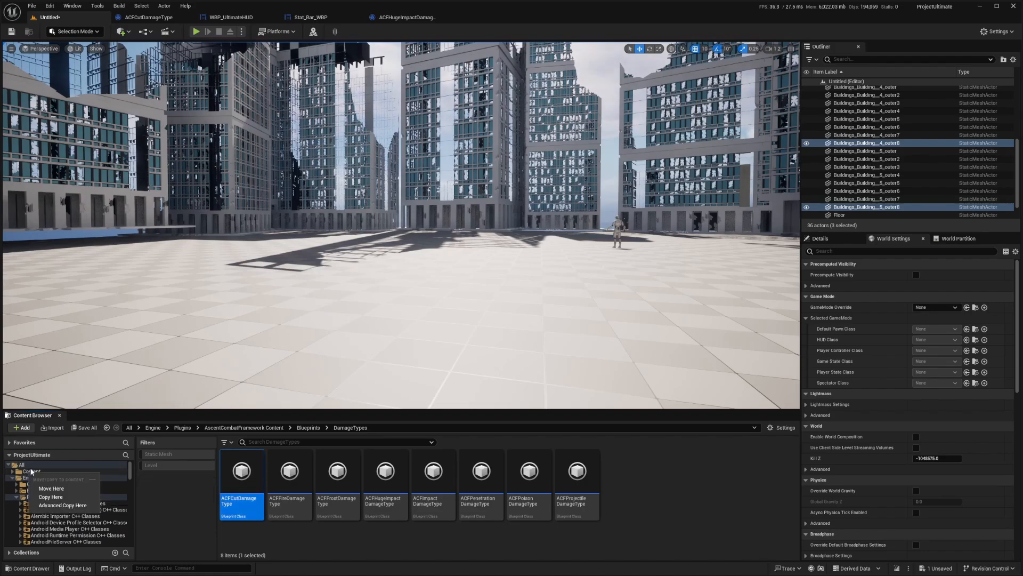
{"action": "left_click", "coordinate": [249, 474]}
{"action": "double_click", "coordinate": [249, 474]}
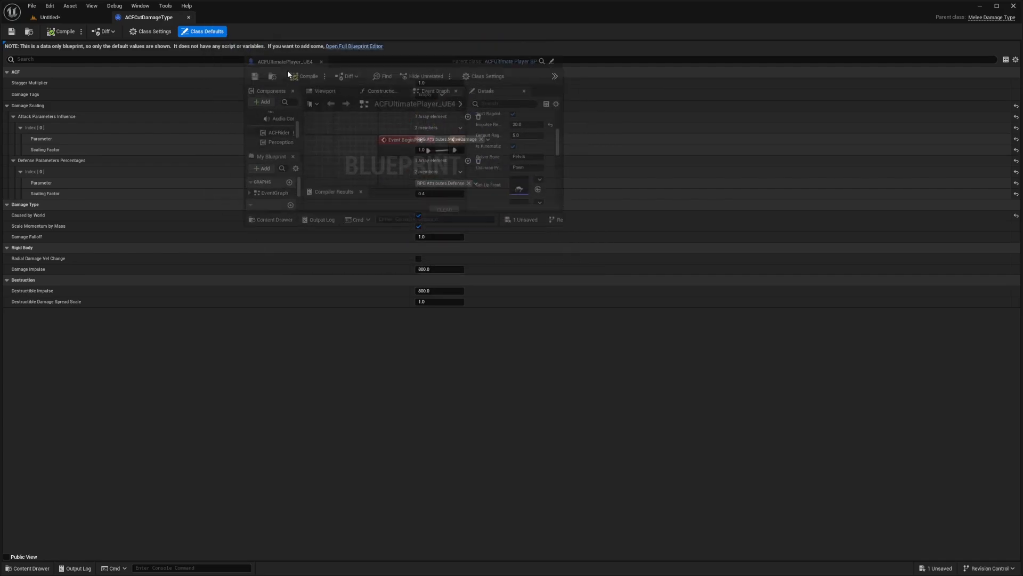
Dock the ACFUltimatePlayer_UE4 blueprint with the other open editors and set its ACF Ragdoll Comp's Impulse Resistance to 850.
{"action": "left_click_drag", "start_coordinate": [301, 31], "coordinate": [281, 19]}
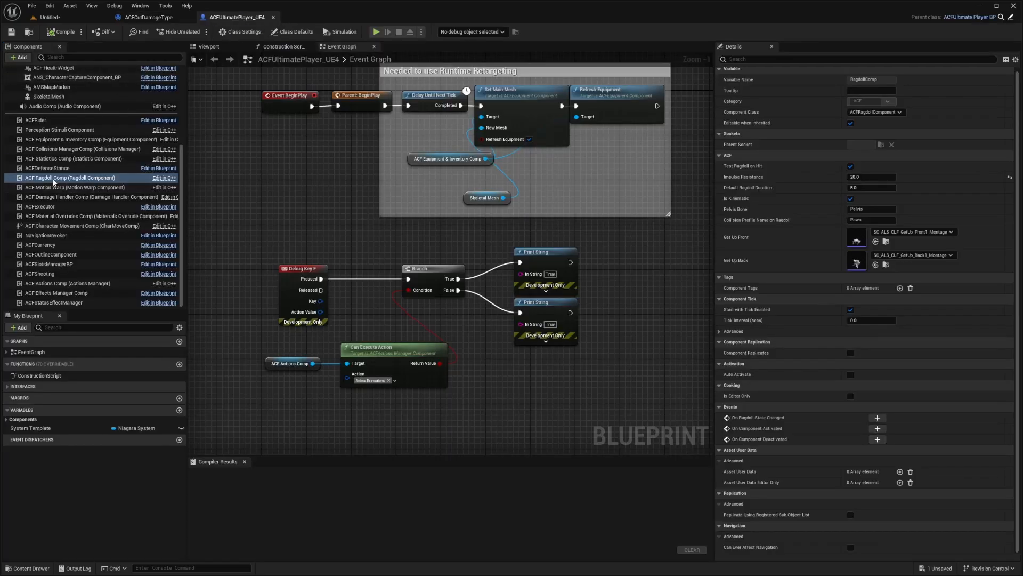
{"action": "scroll", "coordinate": [948, 221], "scroll_direction": "up", "scroll_amount": 1}
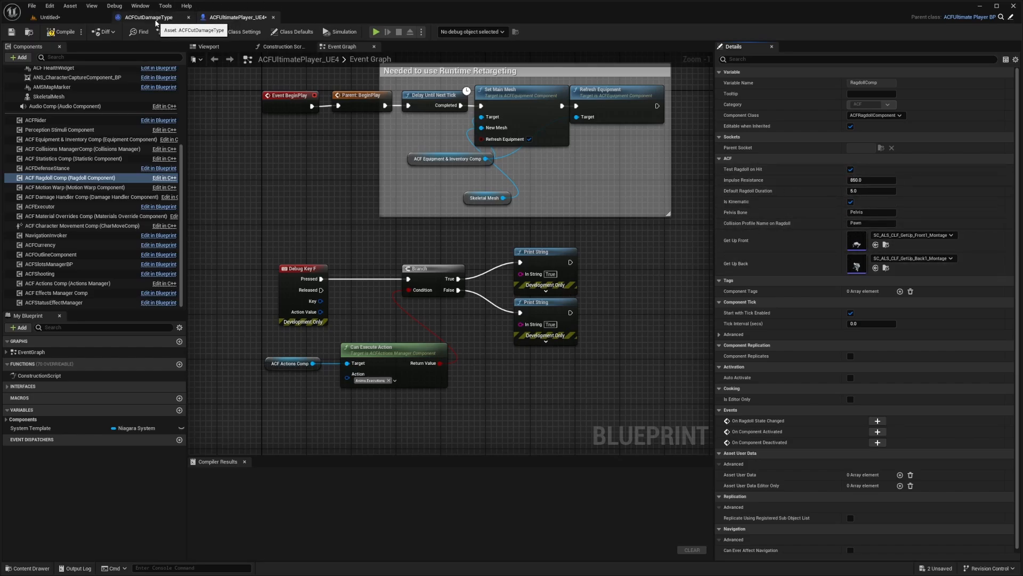
Search the project's Content folder for acfsword and open the ACFSwordBP blueprint.
{"action": "left_click", "coordinate": [155, 20]}
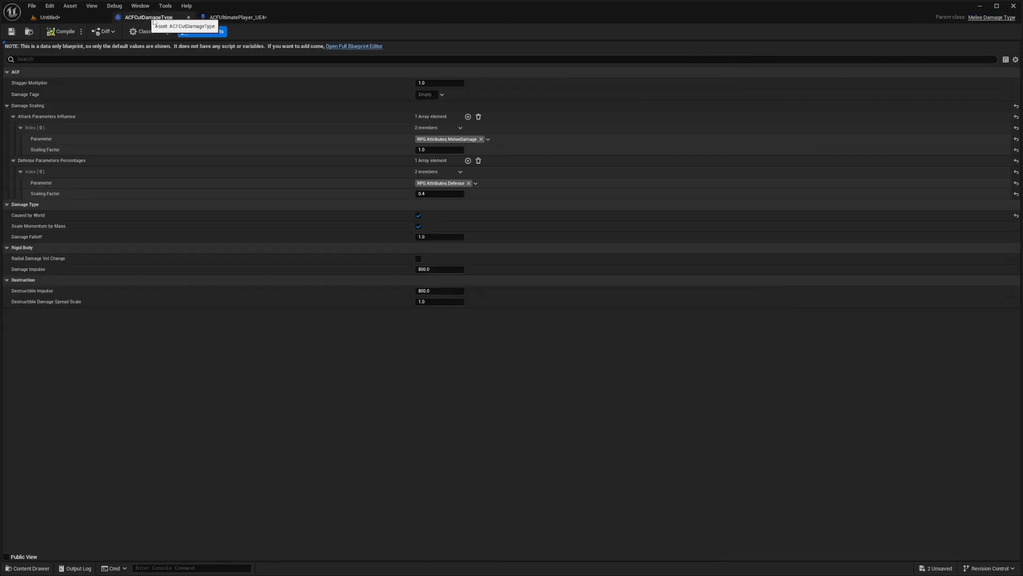
{"action": "left_click", "coordinate": [65, 17]}
{"action": "left_click", "coordinate": [32, 471]}
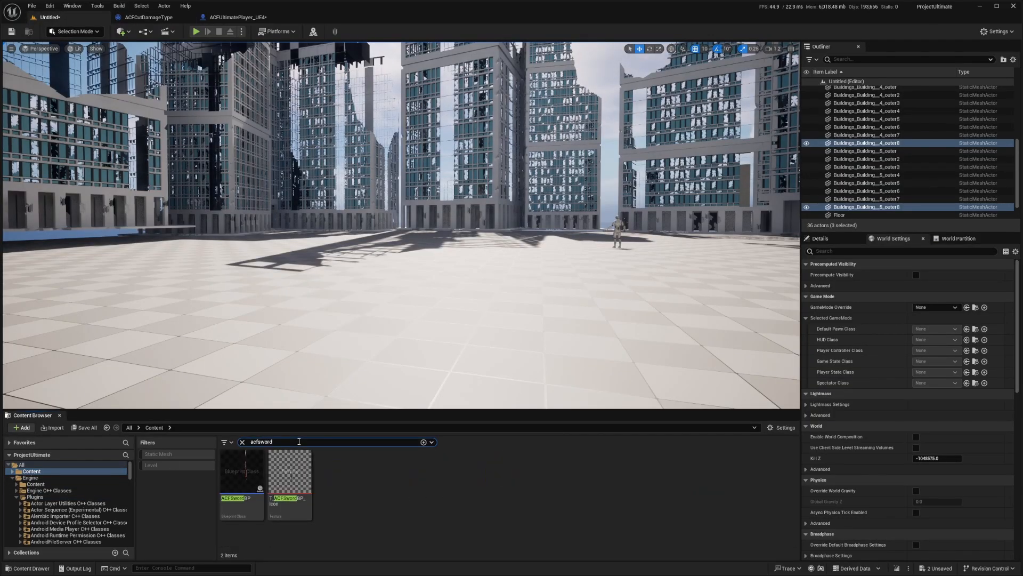
{"action": "double_click", "coordinate": [243, 480]}
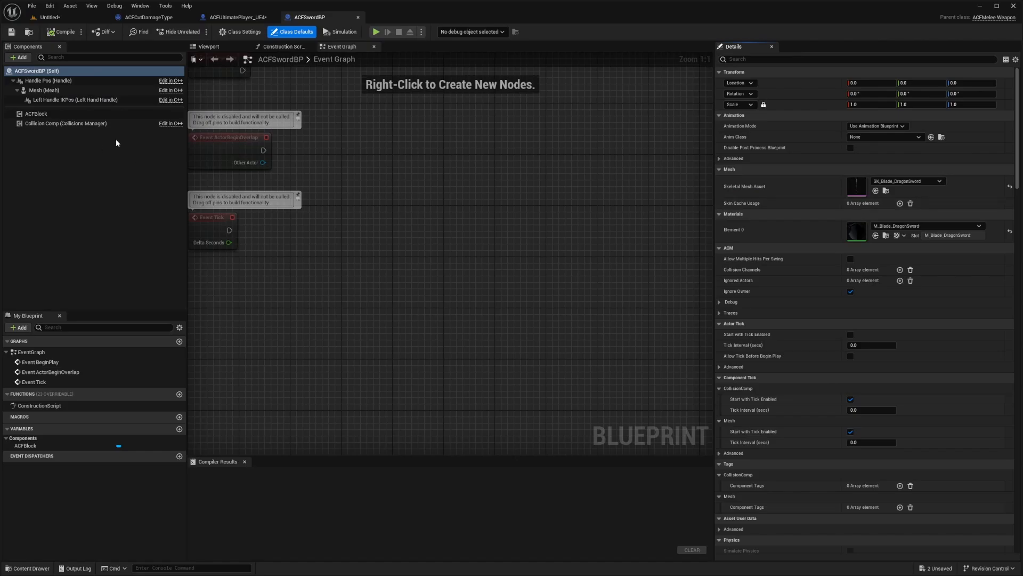
Check the Damage Type Class in the sword's Collision Comp damage trace and open that ACFCutDamageType asset.
{"action": "left_click", "coordinate": [38, 71]}
{"action": "scroll", "coordinate": [848, 395], "scroll_direction": "down", "scroll_amount": 5}
{"action": "scroll", "coordinate": [851, 399], "scroll_direction": "up", "scroll_amount": 2}
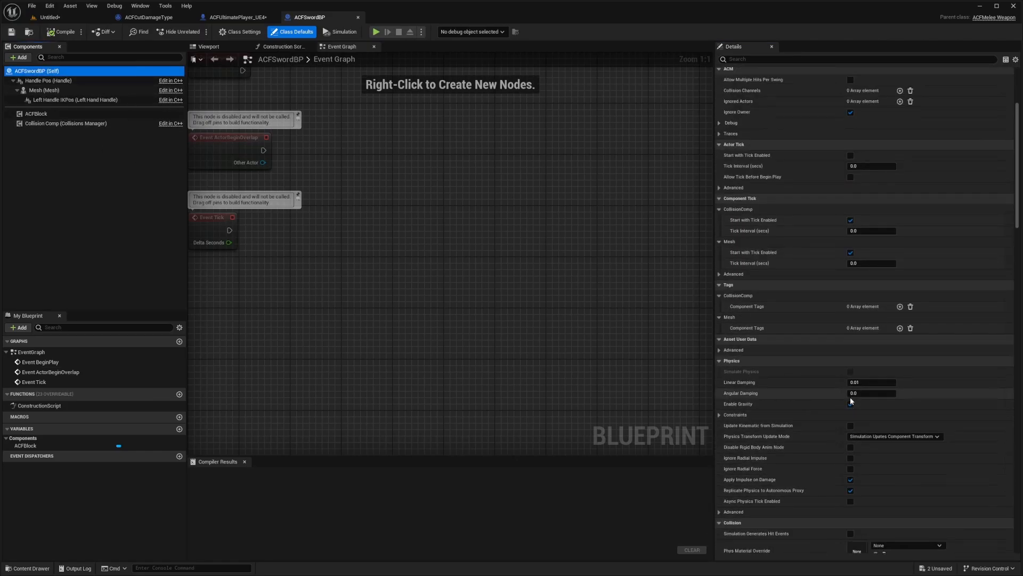
{"action": "left_click", "coordinate": [736, 296]}
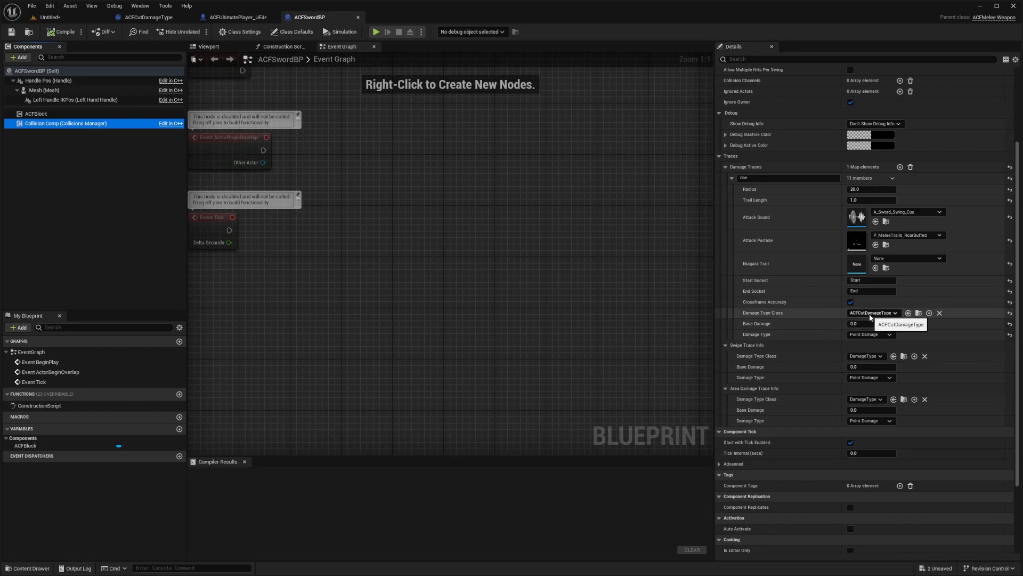
{"action": "left_click", "coordinate": [920, 313]}
{"action": "double_click", "coordinate": [241, 485]}
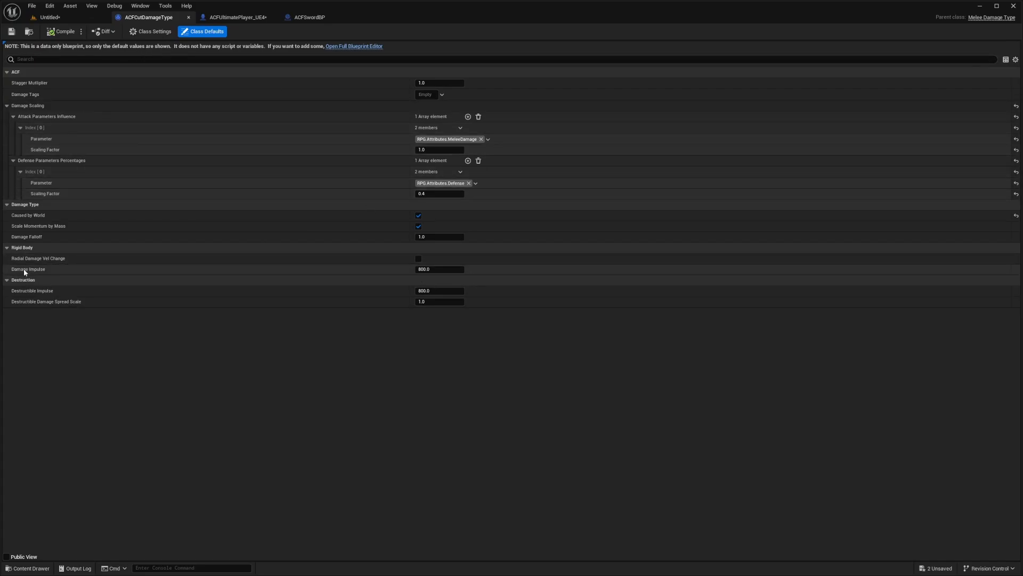
Review the player's ragdoll Impulse Resistance and set the Damage Impulse of ACFCutDamageType to 50000.
{"action": "left_click", "coordinate": [65, 19]}
{"action": "left_click", "coordinate": [238, 18]}
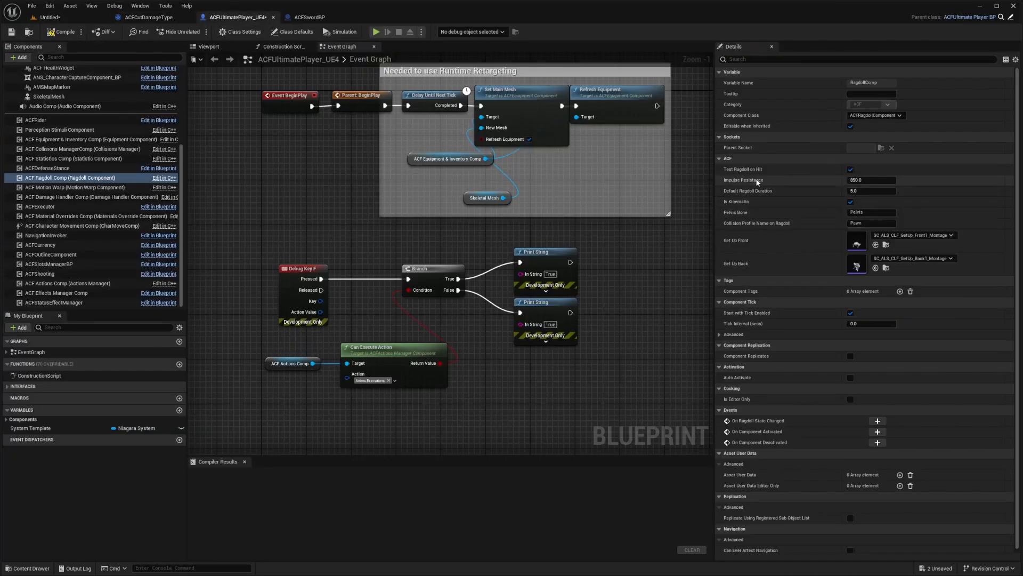
{"action": "left_click", "coordinate": [149, 17]}
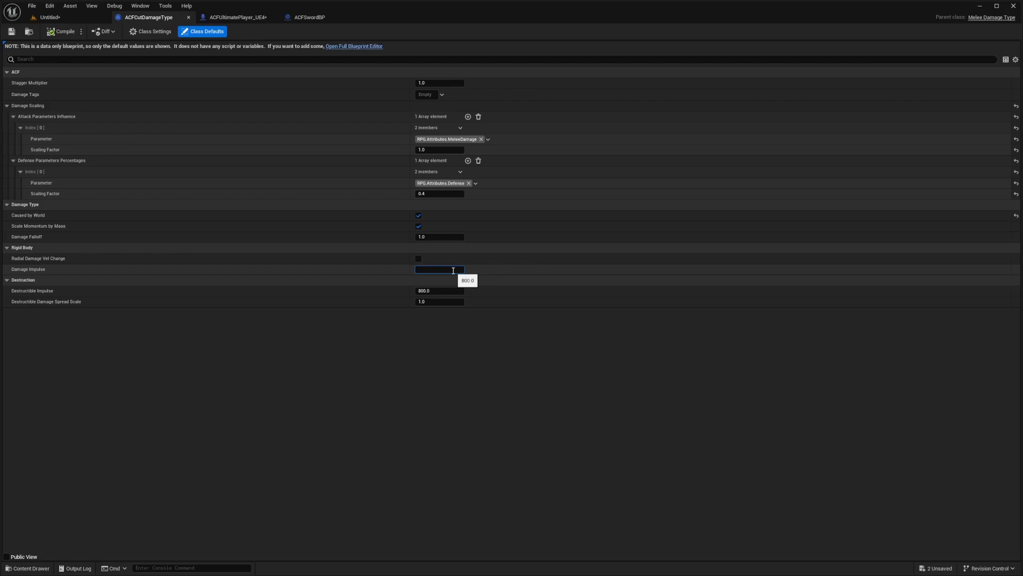
{"action": "left_click", "coordinate": [76, 22]}
{"action": "left_click", "coordinate": [149, 17]}
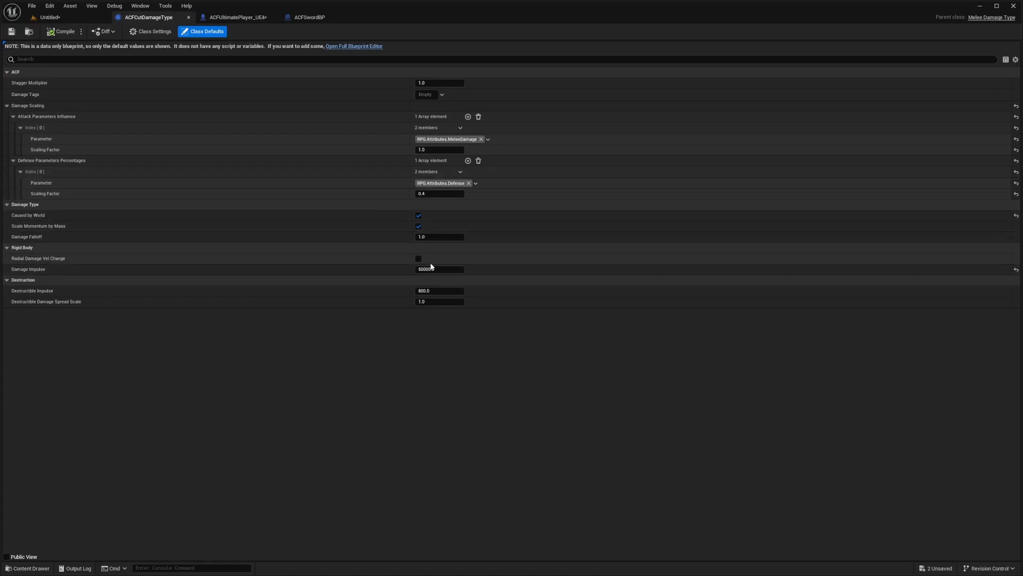
Play the level and fight the enemy with the sword to test the new damage impulse.
{"action": "left_click", "coordinate": [50, 17]}
{"action": "key", "text": "alt+p"}
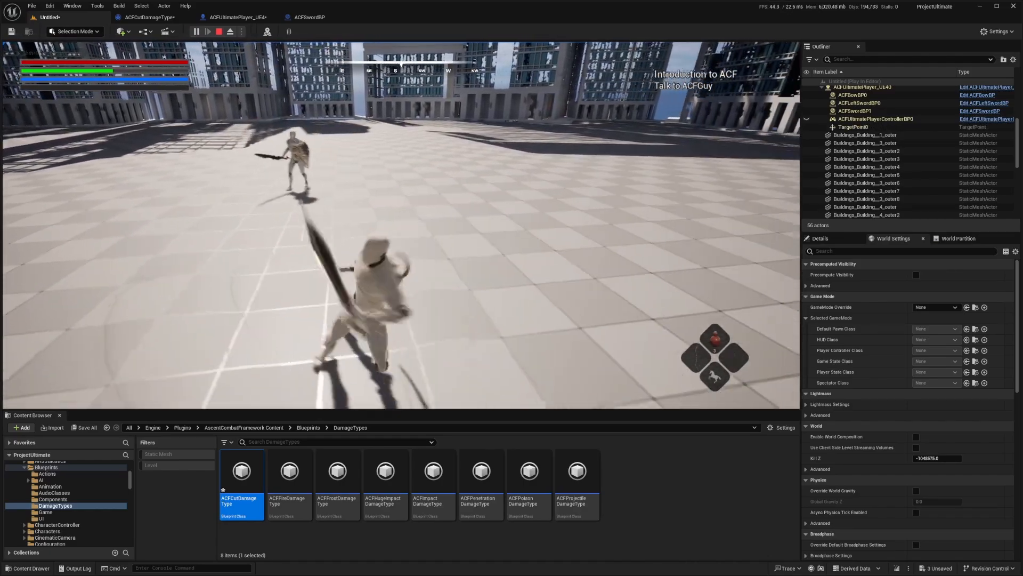
{"action": "key", "text": "s"}
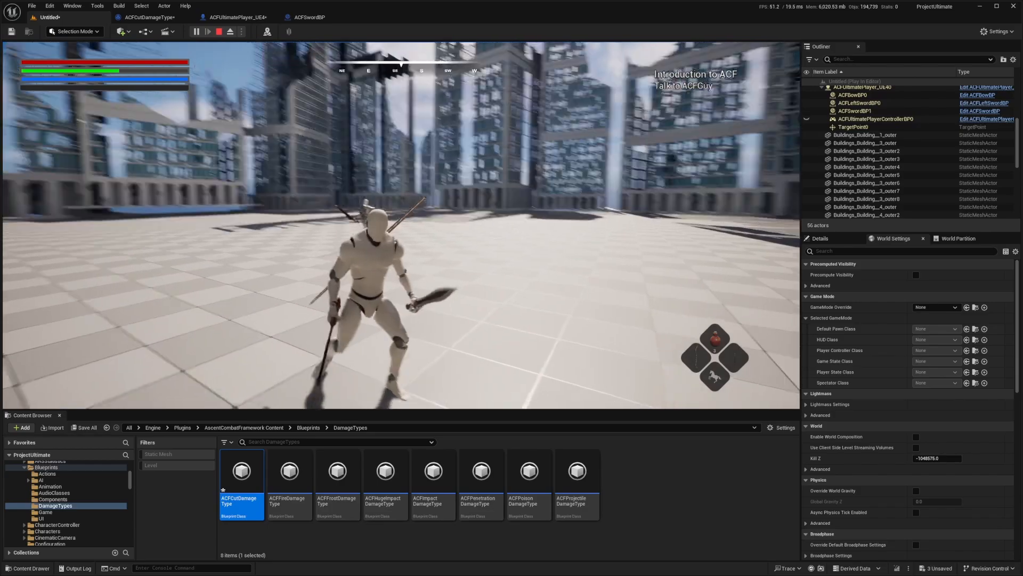
{"action": "key", "text": "a"}
{"action": "key", "text": "w"}
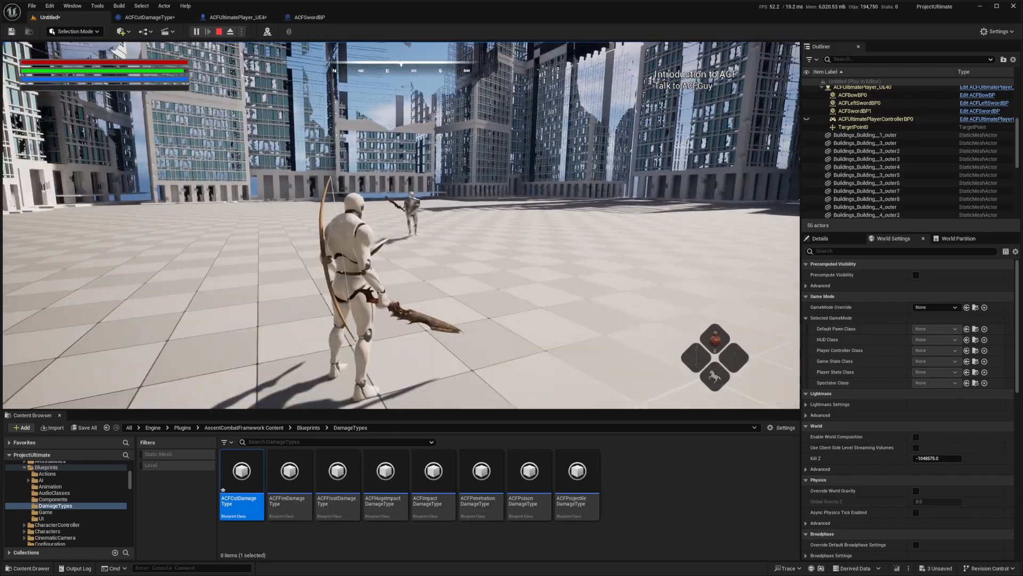
{"action": "key", "text": "w"}
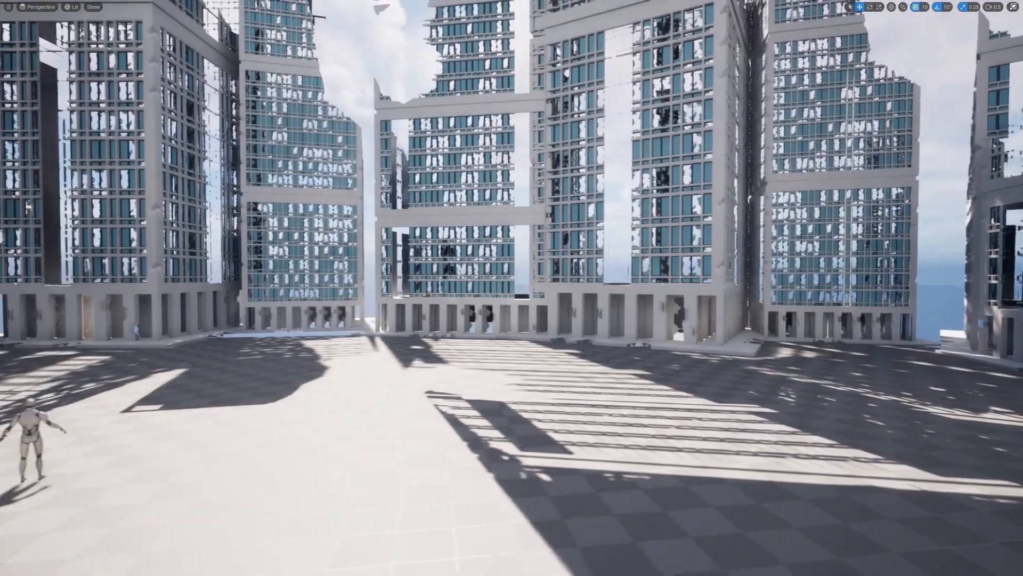
Leave the full-screen viewport of the buildings level and switch the editor to Fracture mode.
{"action": "right_click_drag", "start_coordinate": [330, 173], "coordinate": [272, 172]}
{"action": "key", "text": "F11"}
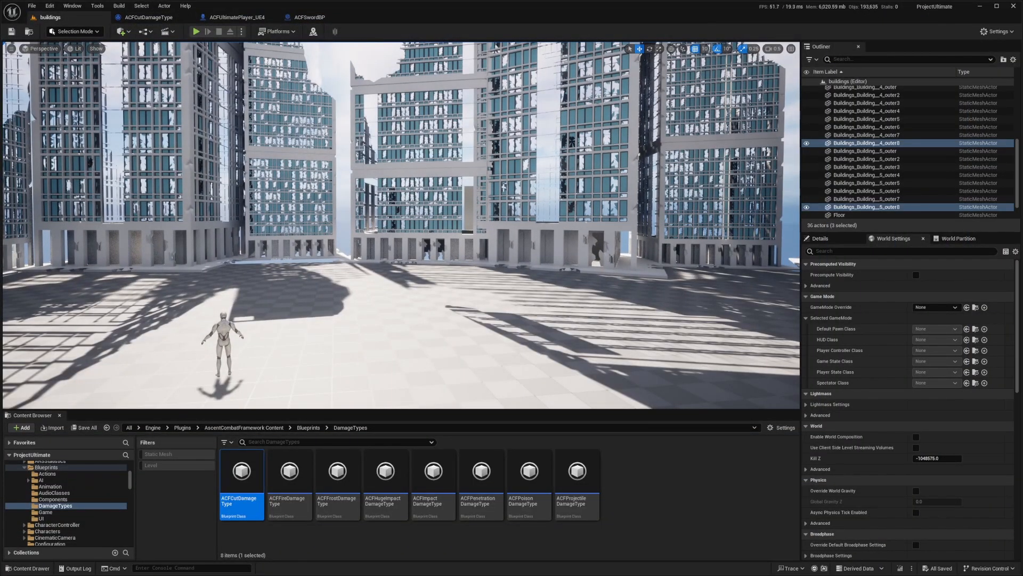
{"action": "key", "text": "s"}
{"action": "right_click_drag", "start_coordinate": [504, 187], "coordinate": [405, 187]}
{"action": "scroll", "coordinate": [504, 187], "scroll_direction": "up", "scroll_amount": 2}
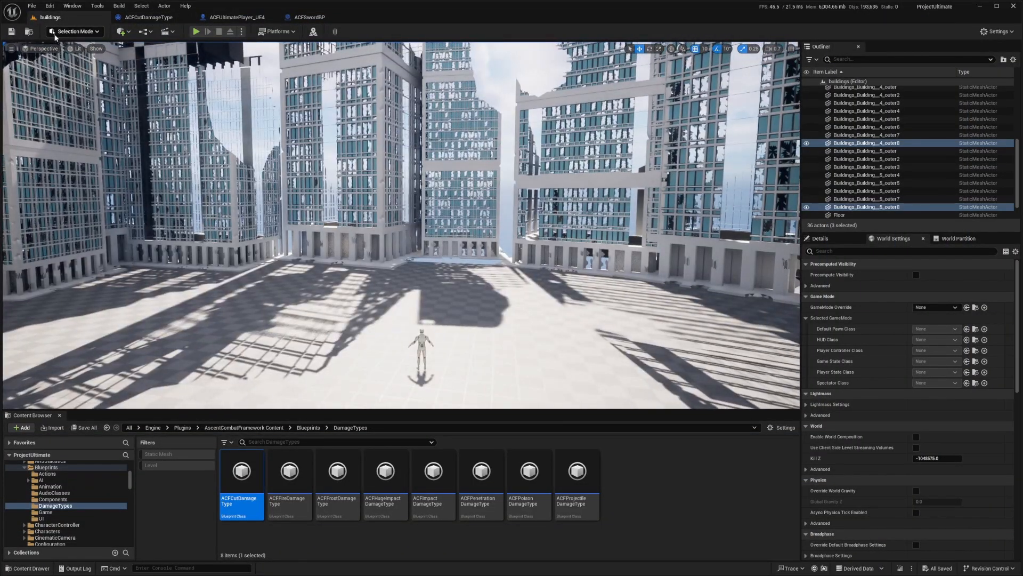
{"action": "left_click", "coordinate": [75, 31]}
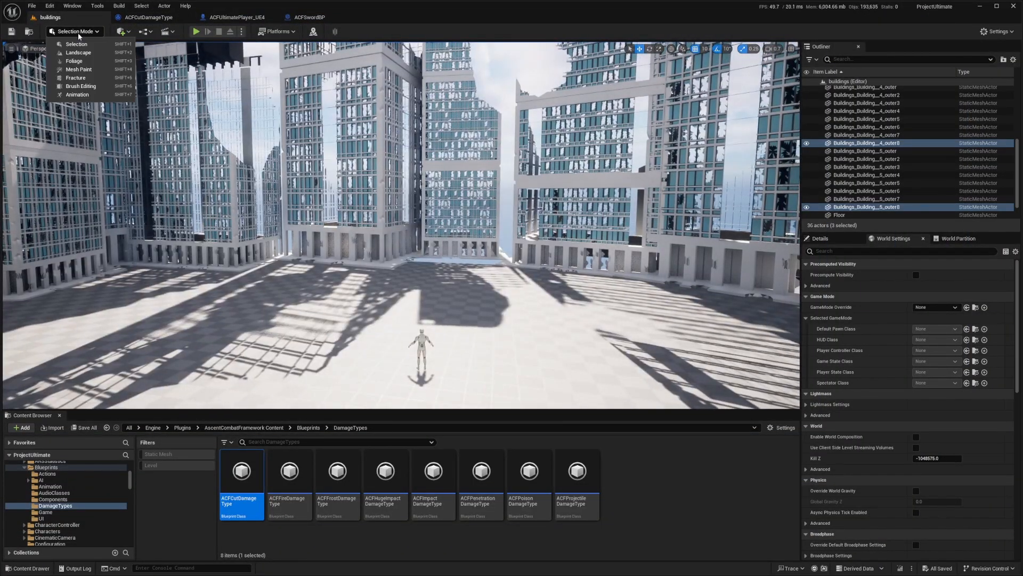
{"action": "left_click", "coordinate": [75, 78]}
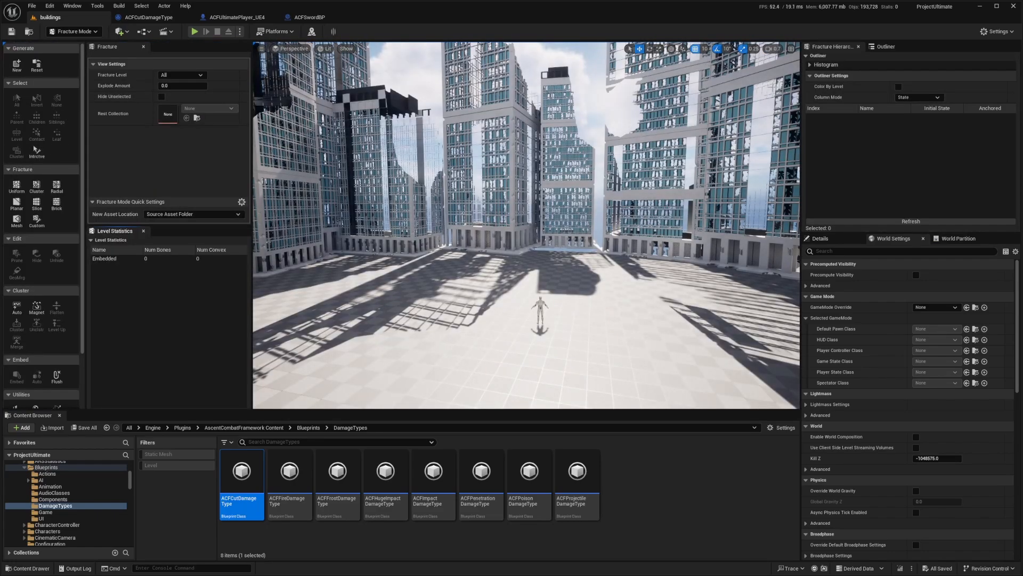
Select all the building static mesh actors in the level, through Buildings_Building__5_outer8.
{"action": "left_click", "coordinate": [395, 158]}
{"action": "right_click_drag", "start_coordinate": [448, 168], "coordinate": [374, 160]}
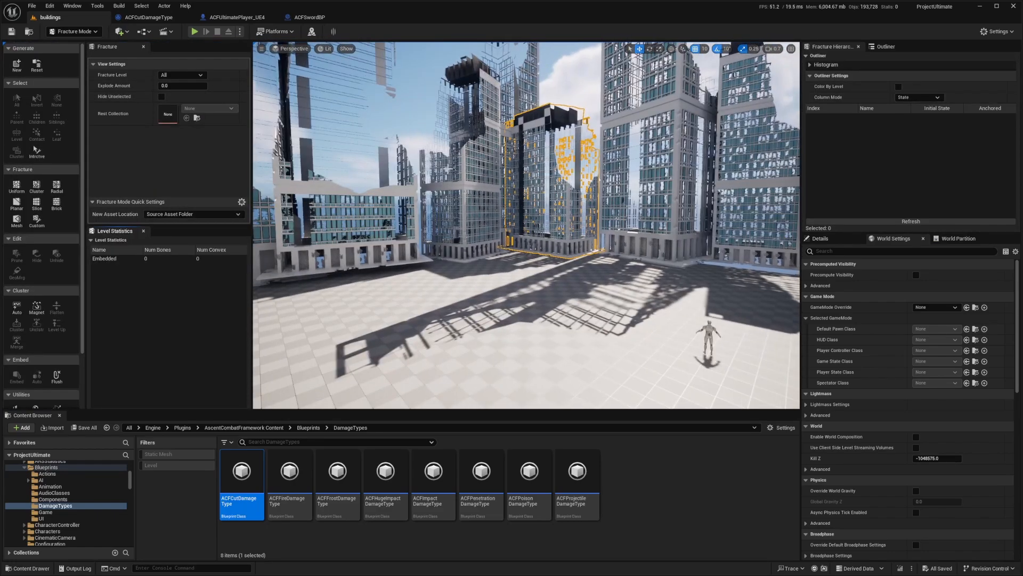
{"action": "left_click", "coordinate": [488, 178], "text": "ctrl"}
{"action": "left_click", "coordinate": [885, 46]}
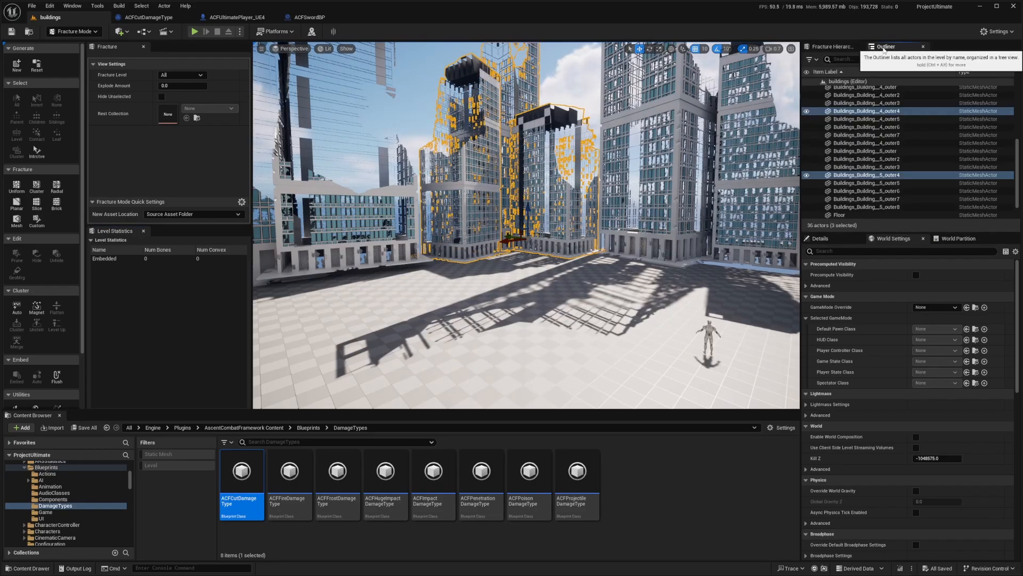
{"action": "scroll", "coordinate": [875, 113], "scroll_direction": "down", "scroll_amount": 2}
{"action": "scroll", "coordinate": [865, 139], "scroll_direction": "down", "scroll_amount": 5}
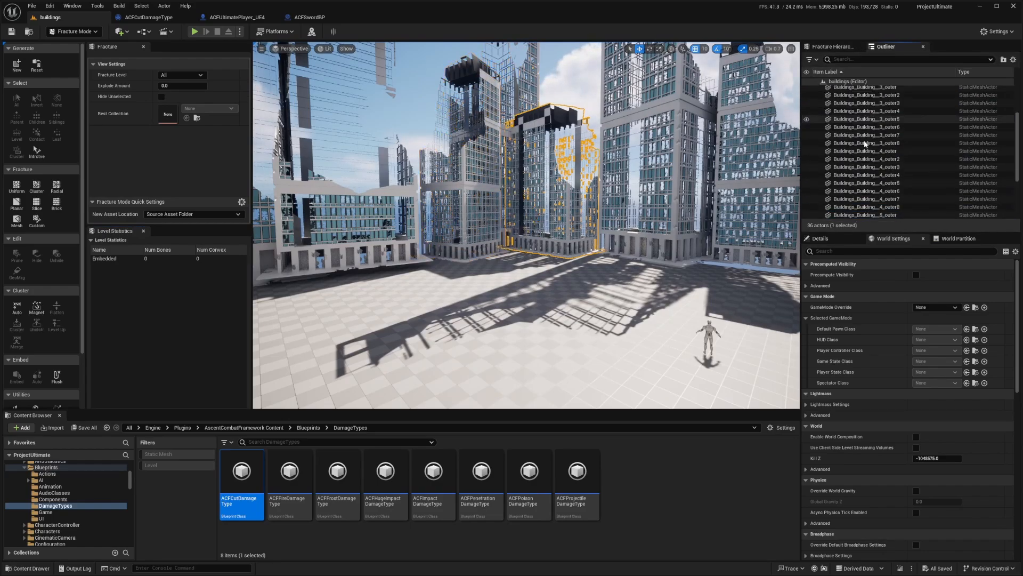
{"action": "left_click", "coordinate": [864, 194], "text": "shift"}
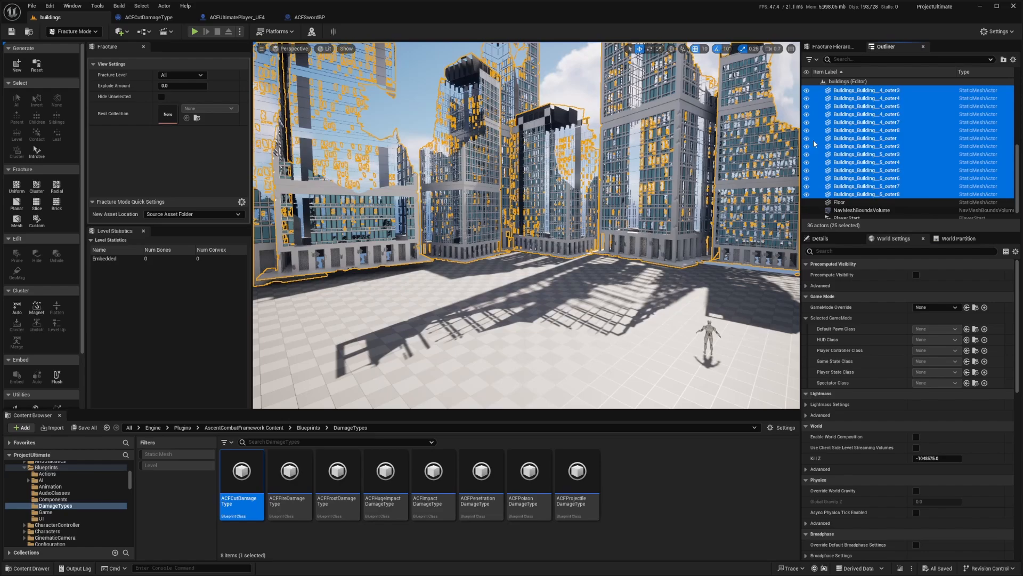
{"action": "left_click", "coordinate": [832, 47]}
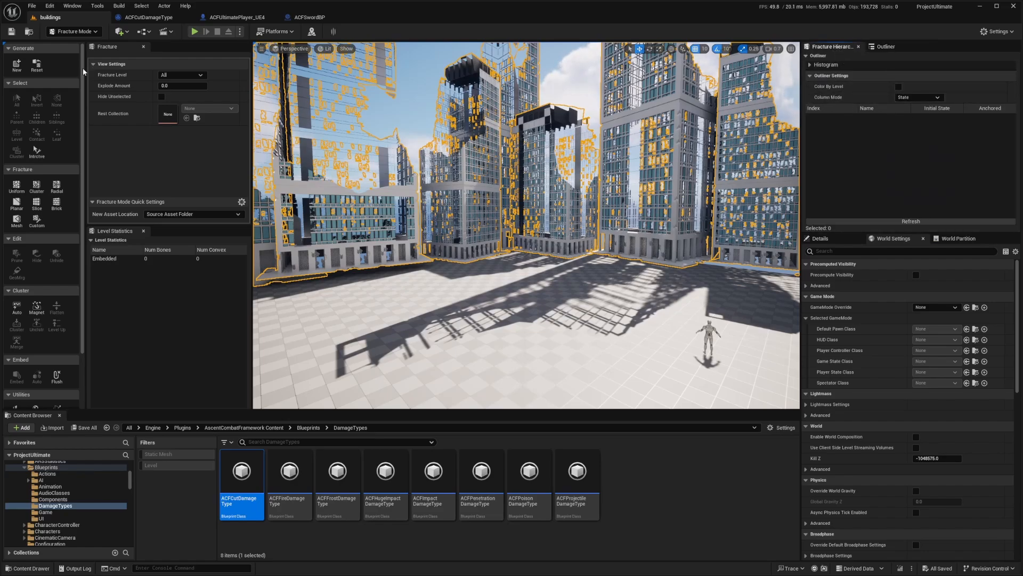
Create a geometry collection named GC_Buildings_Building__1_outer in the Content folder from the selected buildings, accepting the large input conversion.
{"action": "left_click", "coordinate": [16, 65]}
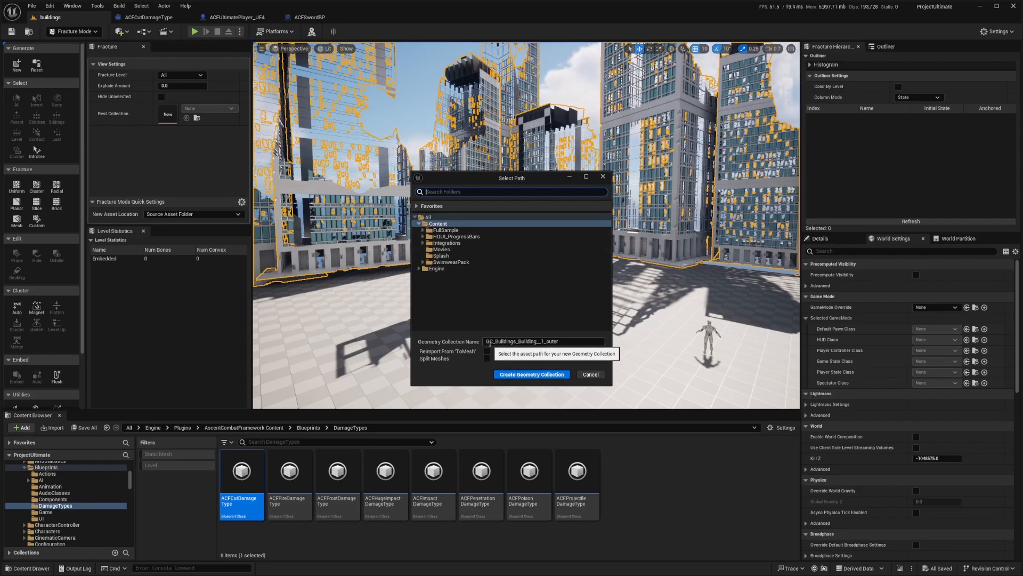
{"action": "left_click", "coordinate": [529, 376]}
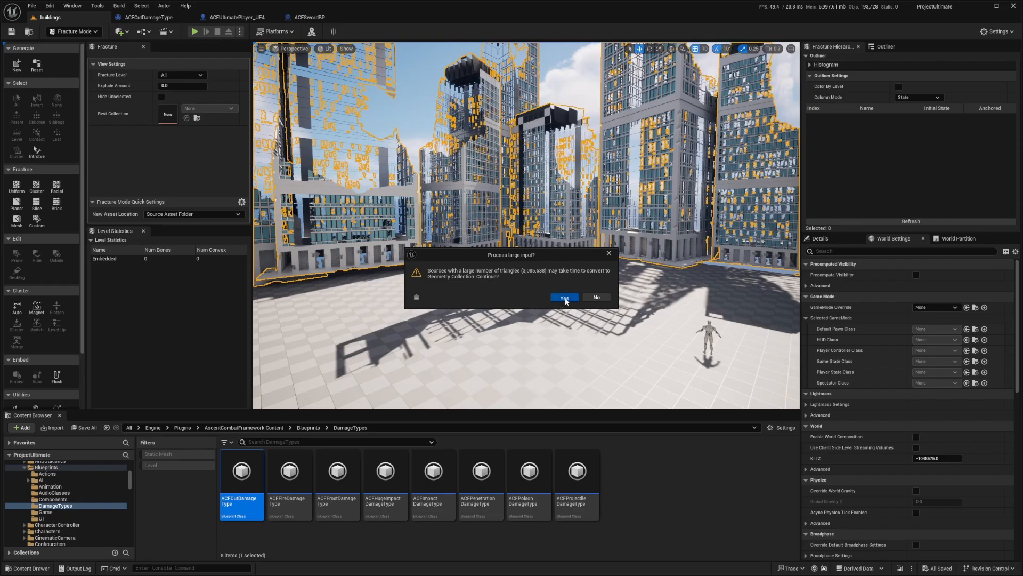
{"action": "left_click", "coordinate": [565, 298]}
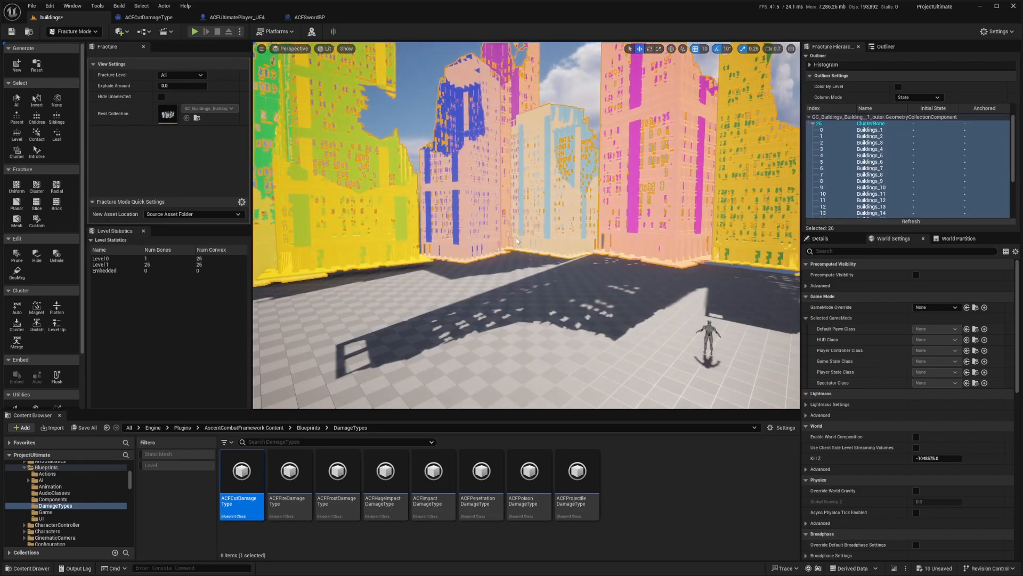
Set up a Uniform fracture of the buildings' geometry collection with 100 minimum and 100 maximum Voronoi sites.
{"action": "right_click_drag", "start_coordinate": [556, 225], "coordinate": [448, 213]}
{"action": "key", "text": "w"}
{"action": "scroll", "coordinate": [288, 176], "scroll_direction": "up", "scroll_amount": 2}
{"action": "scroll", "coordinate": [319, 181], "scroll_direction": "down", "scroll_amount": 2}
{"action": "scroll", "coordinate": [448, 186], "scroll_direction": "up", "scroll_amount": 3}
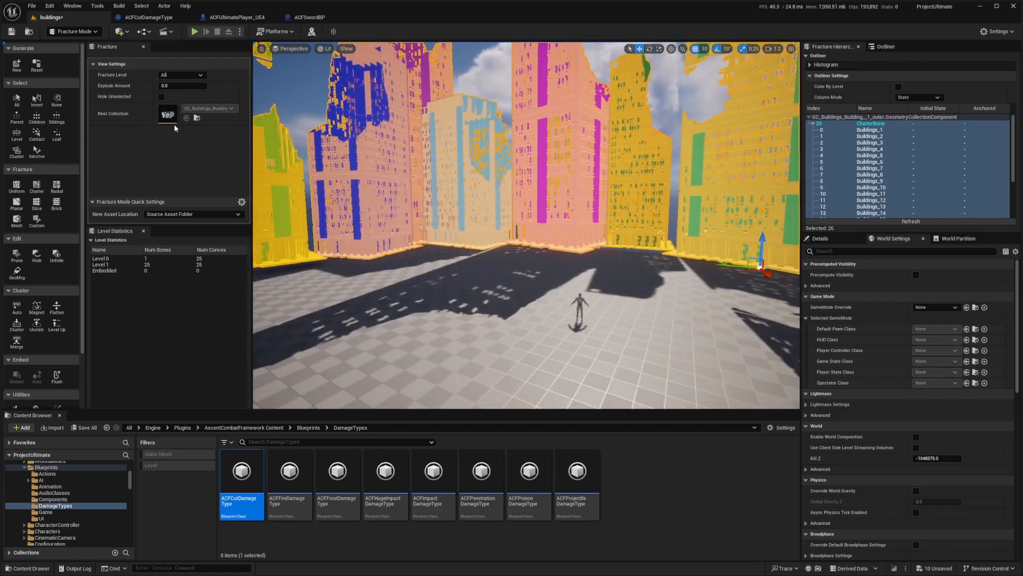
{"action": "left_click", "coordinate": [16, 188]}
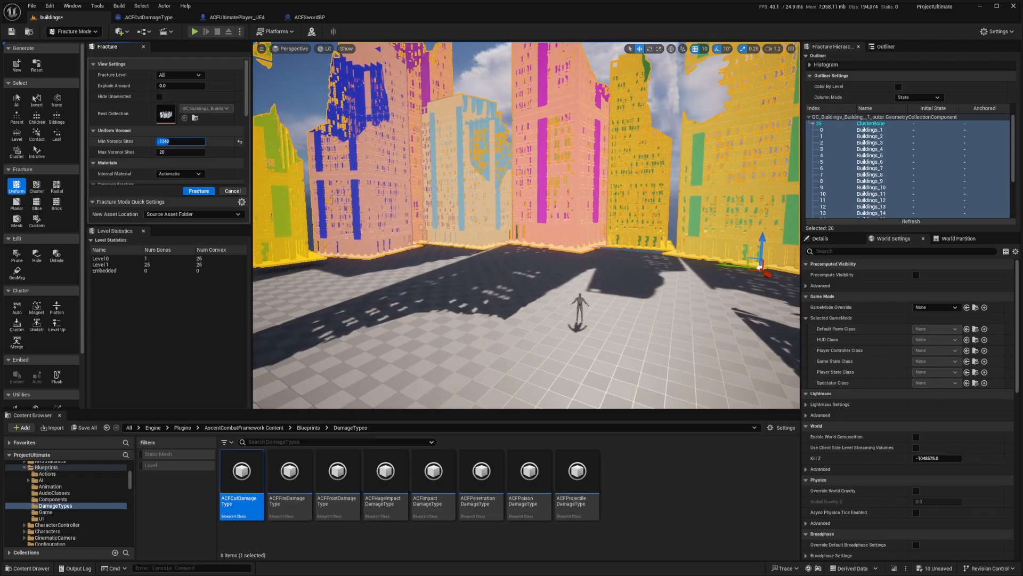
{"action": "right_click_drag", "start_coordinate": [586, 207], "coordinate": [516, 208]}
{"action": "left_click", "coordinate": [177, 141]}
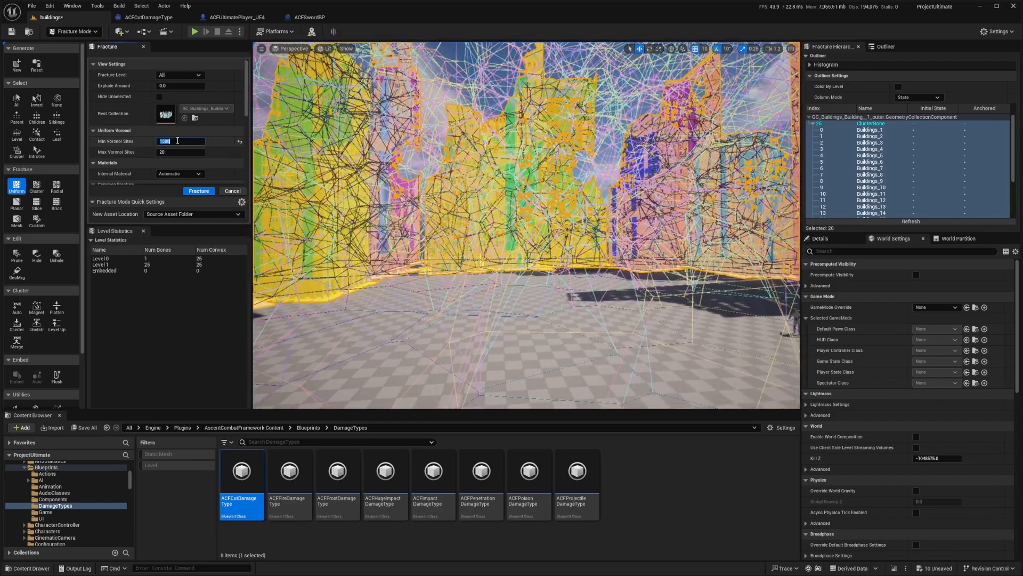
{"action": "type", "text": "100"}
{"action": "key", "text": "Tab"}
{"action": "type", "text": "10"}
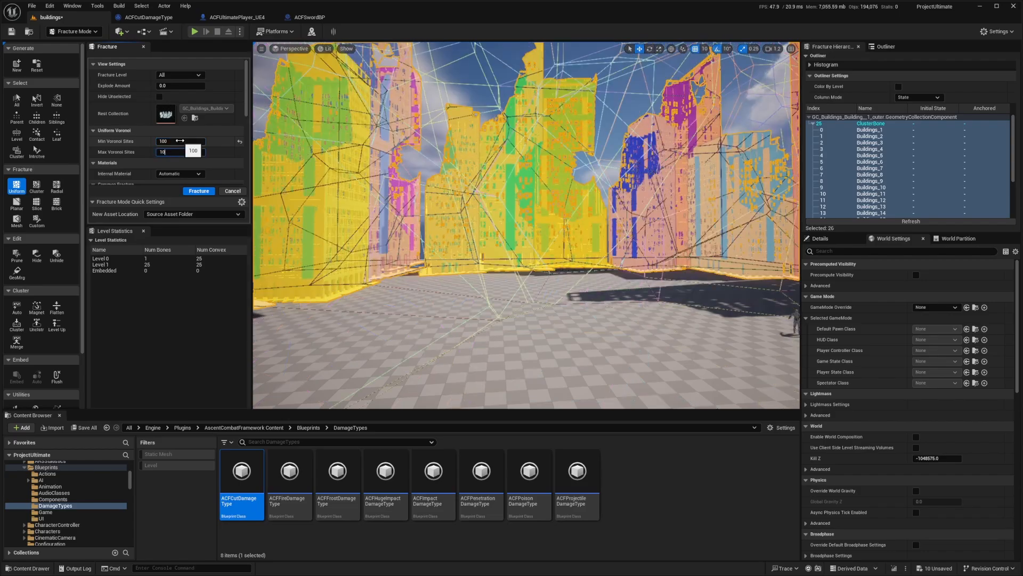
{"action": "type", "text": "0"}
{"action": "key", "text": "Return"}
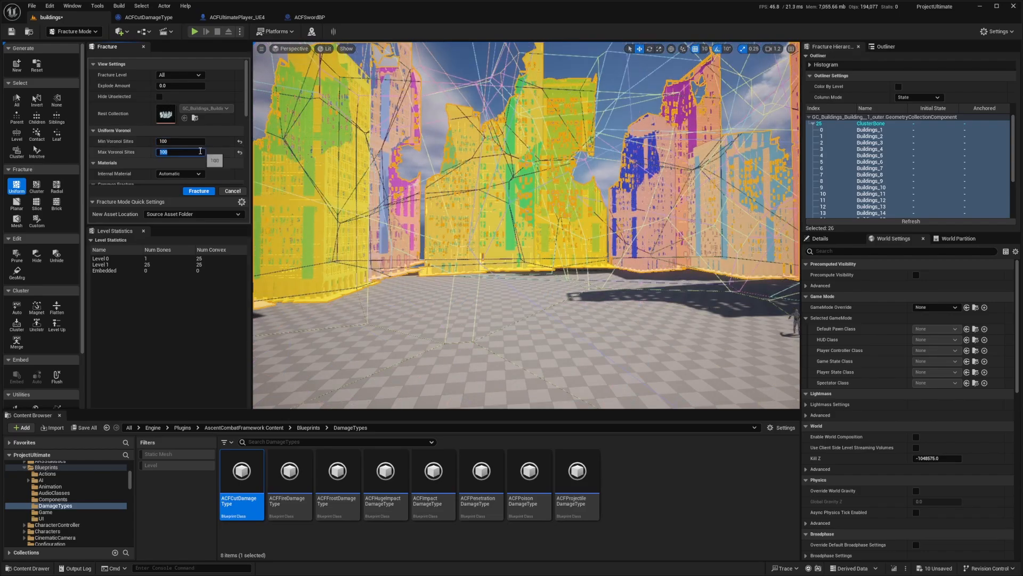
Raise the Uniform fracture to 500 Voronoi sites, keep the noise and collision options as they are, and fracture the buildings.
{"action": "right_click_drag", "start_coordinate": [405, 187], "coordinate": [248, 175]}
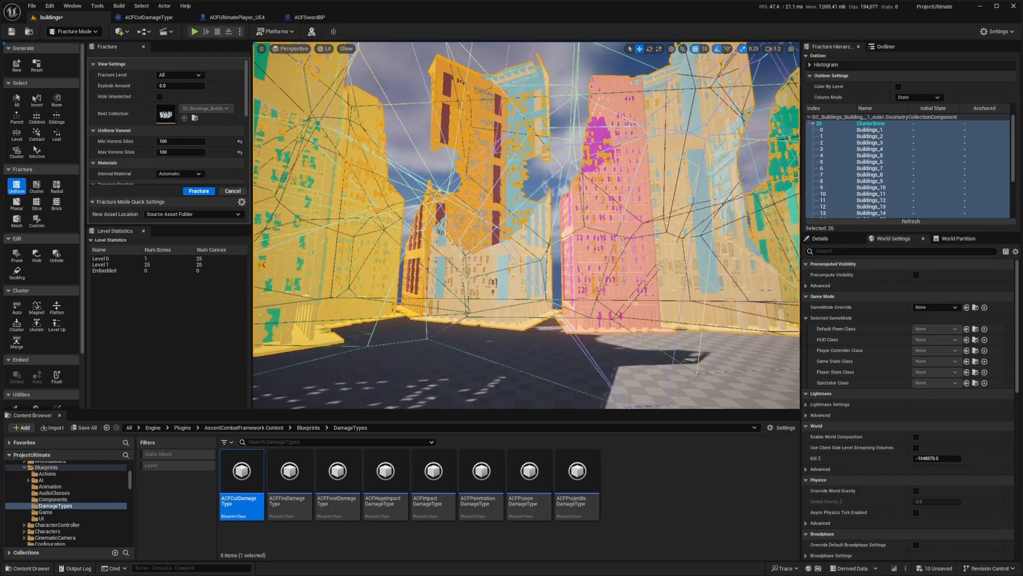
{"action": "left_click", "coordinate": [168, 143]}
{"action": "type", "text": "500"}
{"action": "key", "text": "Tab"}
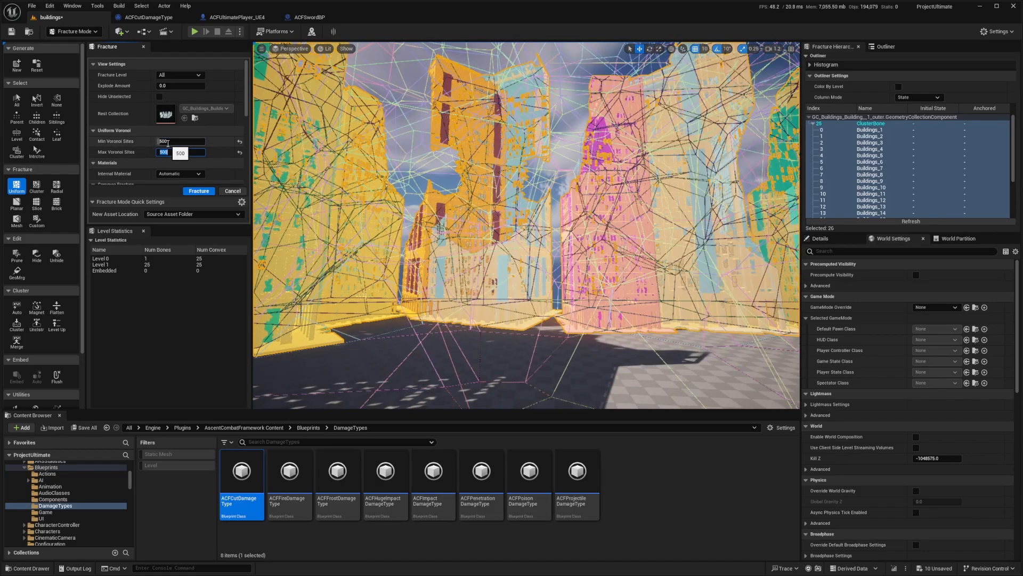
{"action": "scroll", "coordinate": [176, 154], "scroll_direction": "down", "scroll_amount": 10}
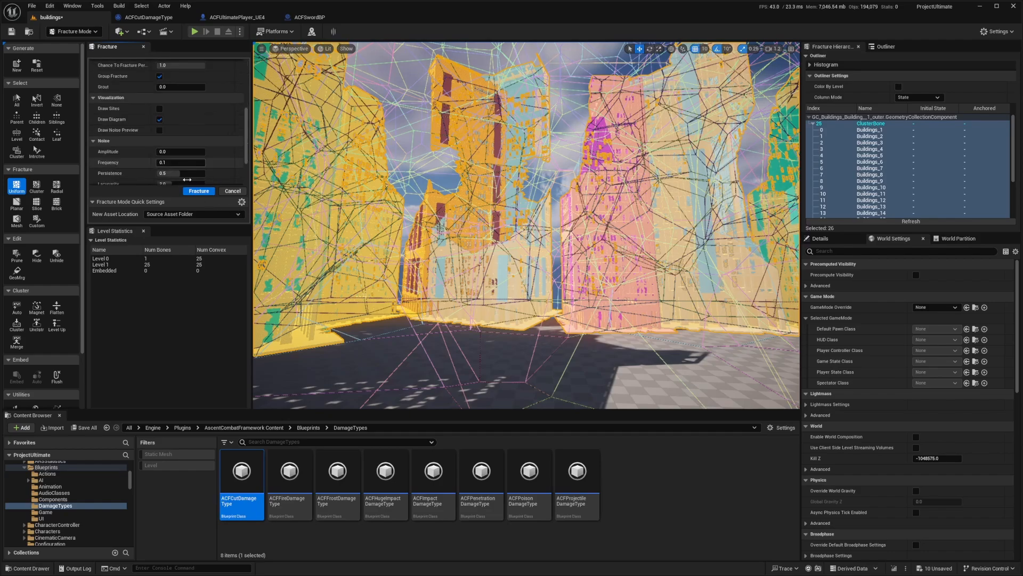
{"action": "scroll", "coordinate": [185, 171], "scroll_direction": "down", "scroll_amount": 2}
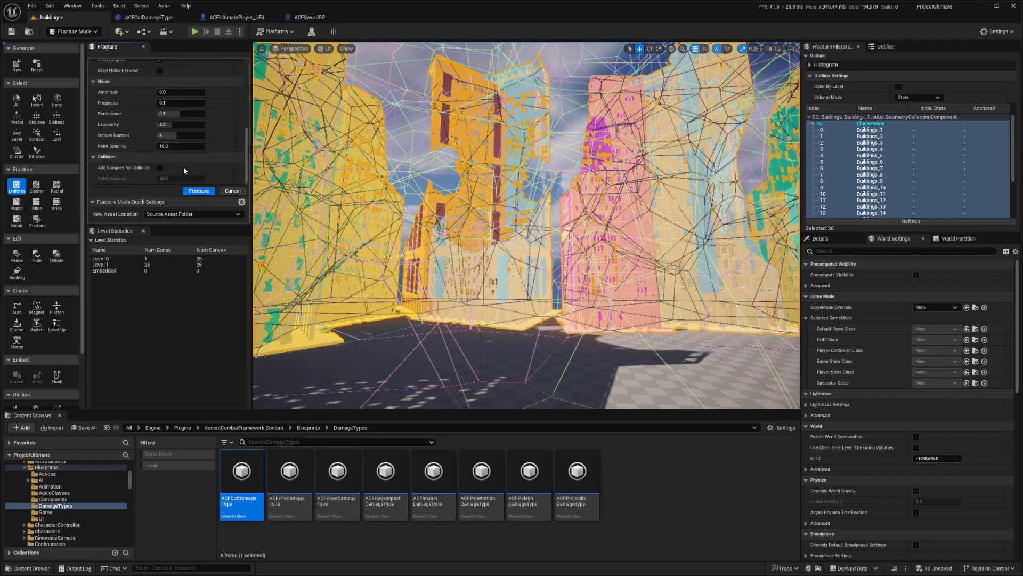
{"action": "left_click", "coordinate": [205, 192]}
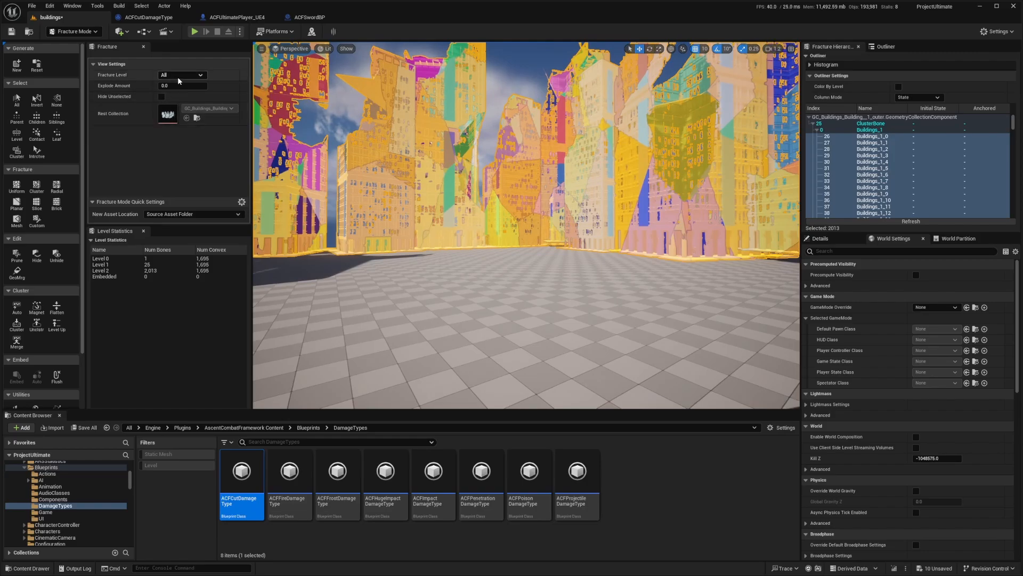
Preview the fractured building pieces by raising the Explode Amount, and return it to 0.0.
{"action": "mouse_move", "coordinate": [171, 87]}
{"action": "left_mouse_down"}
{"action": "mouse_move", "coordinate": [219, 87]}
{"action": "mouse_move", "coordinate": [187, 85]}
{"action": "left_mouse_up"}
{"action": "right_click_drag", "start_coordinate": [373, 187], "coordinate": [288, 165]}
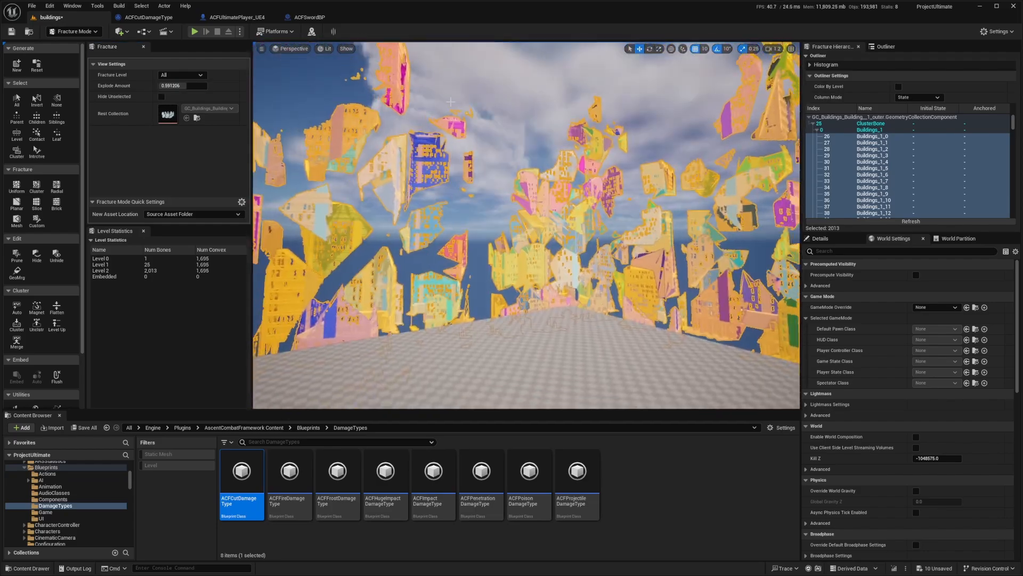
{"action": "left_click_drag", "start_coordinate": [186, 85], "coordinate": [159, 85]}
{"action": "right_click_drag", "start_coordinate": [573, 209], "coordinate": [469, 245]}
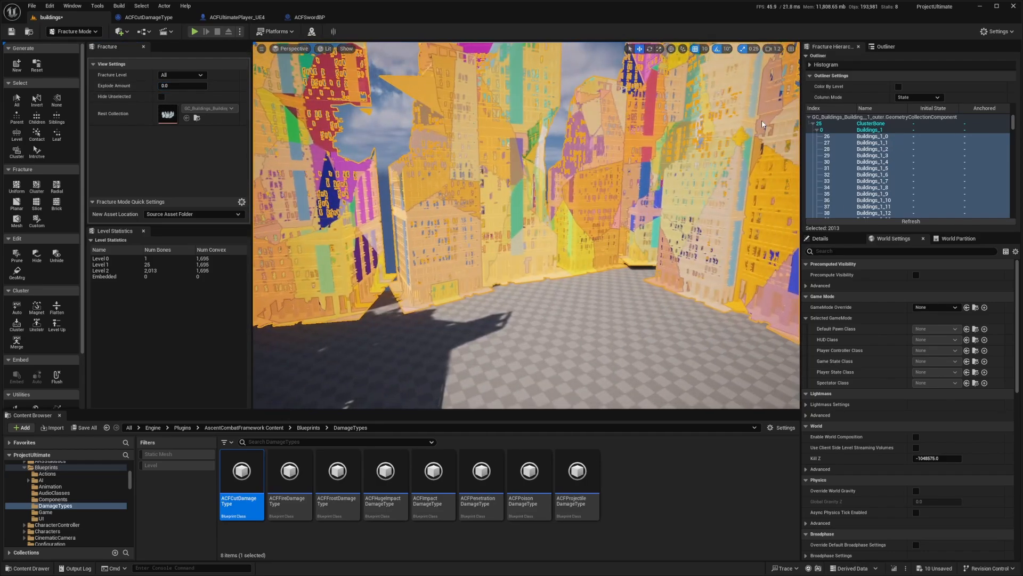
Examine the fracture pieces of the buildings from several viewpoints around the level.
{"action": "right_click_drag", "start_coordinate": [595, 153], "coordinate": [383, 160]}
{"action": "key", "text": "w"}
{"action": "right_click_drag", "start_coordinate": [534, 216], "coordinate": [561, 199]}
{"action": "key", "text": "shift+b"}
{"action": "scroll", "coordinate": [534, 194], "scroll_direction": "down", "scroll_amount": 3}
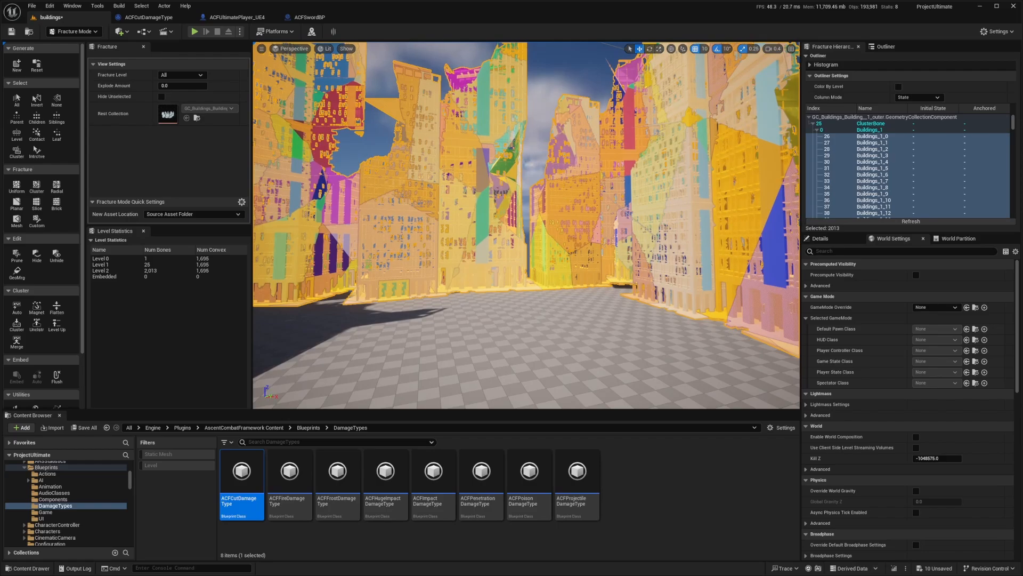
{"action": "right_click_drag", "start_coordinate": [455, 171], "coordinate": [413, 118]}
{"action": "scroll", "coordinate": [455, 171], "scroll_direction": "up", "scroll_amount": 3}
{"action": "key", "text": "w"}
{"action": "right_click_drag", "start_coordinate": [487, 210], "coordinate": [613, 214]}
{"action": "scroll", "coordinate": [487, 211], "scroll_direction": "up", "scroll_amount": 1}
{"action": "key", "text": "s"}
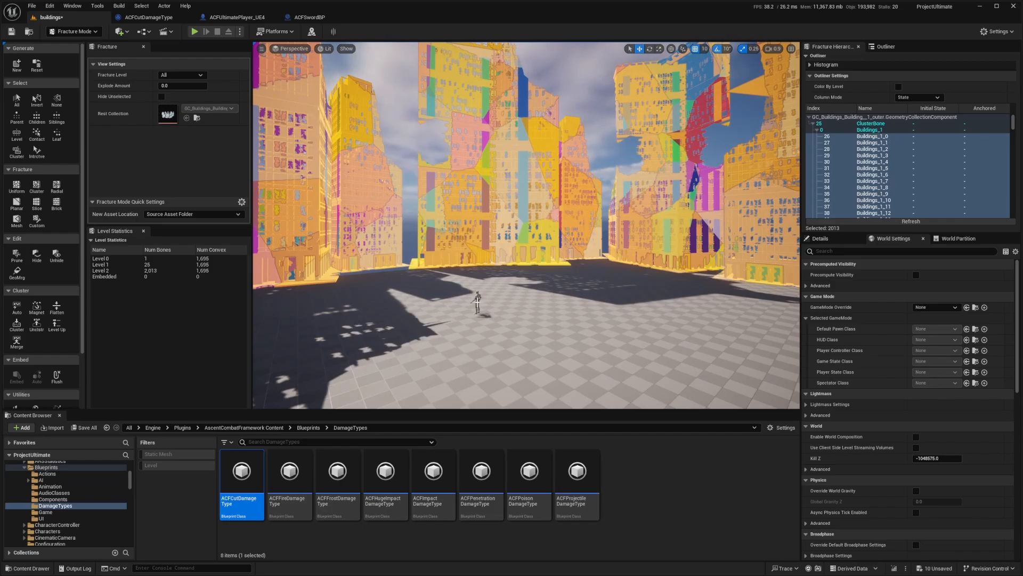
{"action": "right_click_drag", "start_coordinate": [490, 301], "coordinate": [512, 249]}
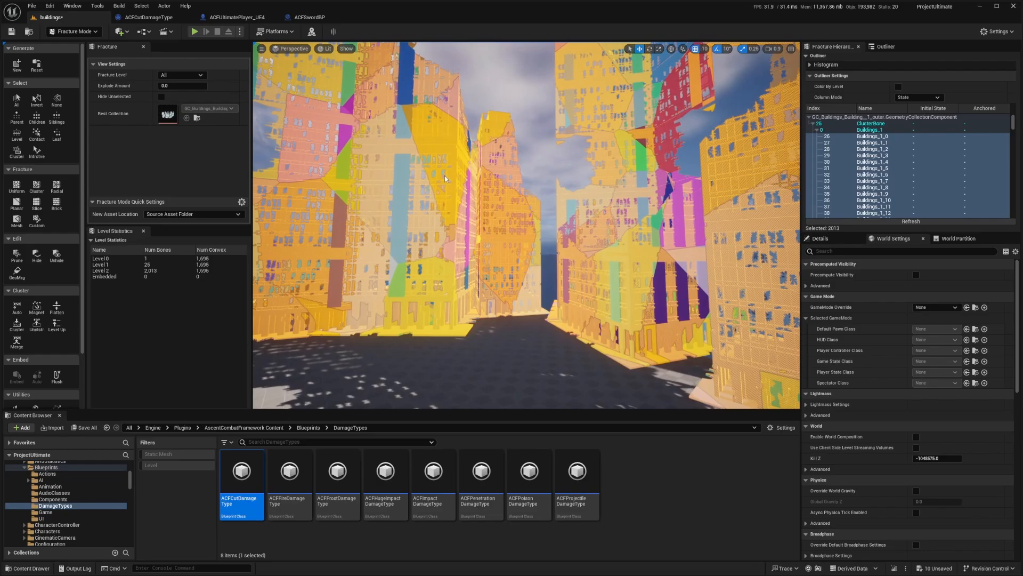
{"action": "key", "text": "s"}
{"action": "right_click_drag", "start_coordinate": [740, 235], "coordinate": [687, 261]}
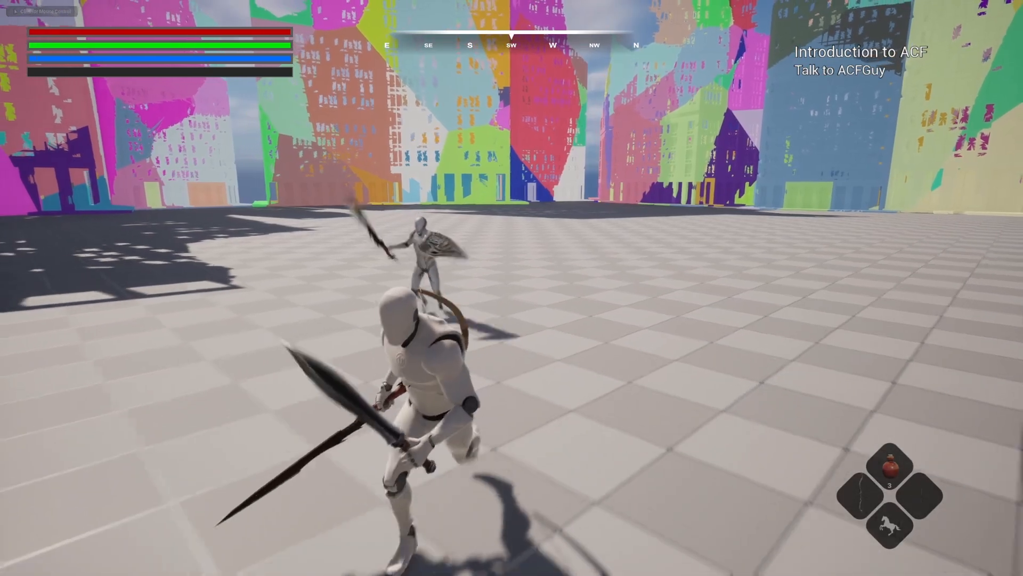
Play the level and fight the enemy with the sword among the fractured buildings.
{"action": "key", "text": "a"}
{"action": "left_click", "coordinate": [511, 288]}
{"action": "key", "text": "w"}
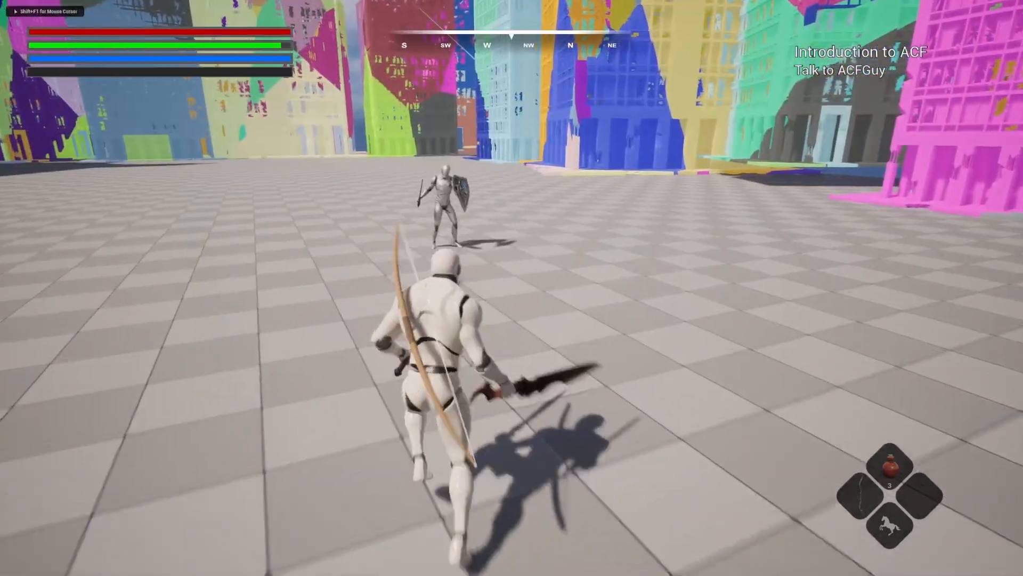
{"action": "left_click", "coordinate": [512, 288]}
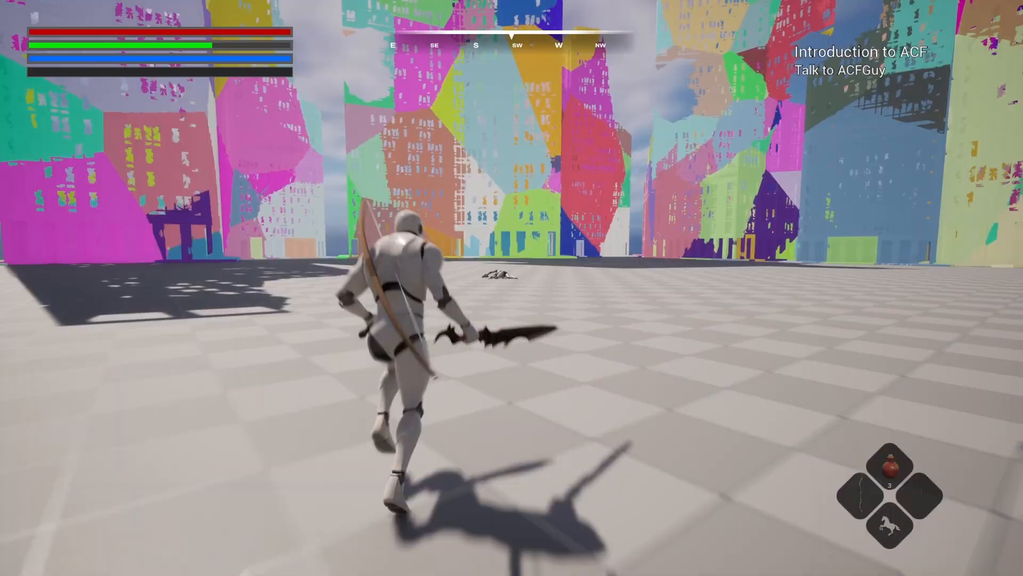
{"action": "key", "text": "w"}
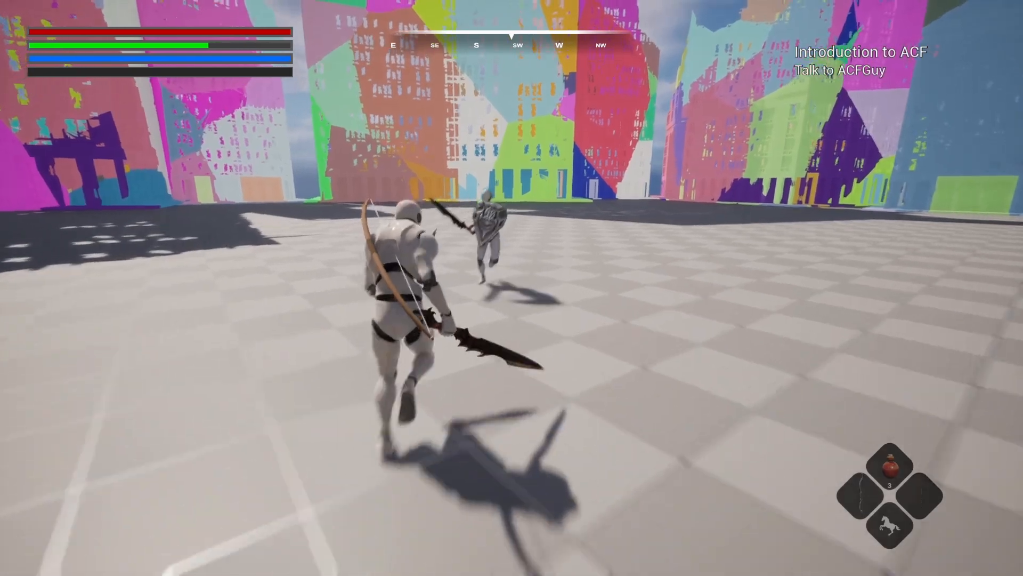
{"action": "left_click", "coordinate": [511, 288]}
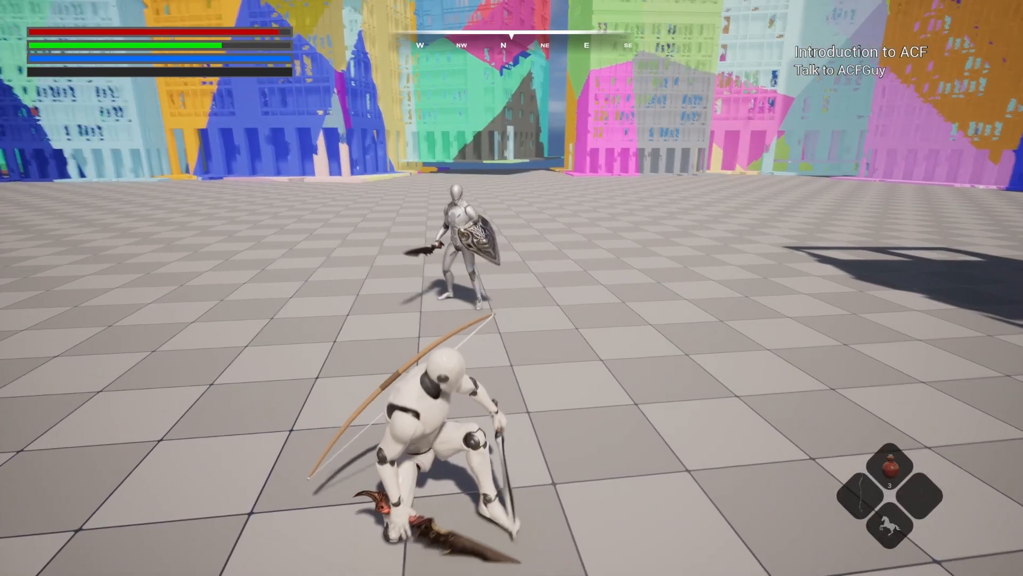
{"action": "key", "text": "a"}
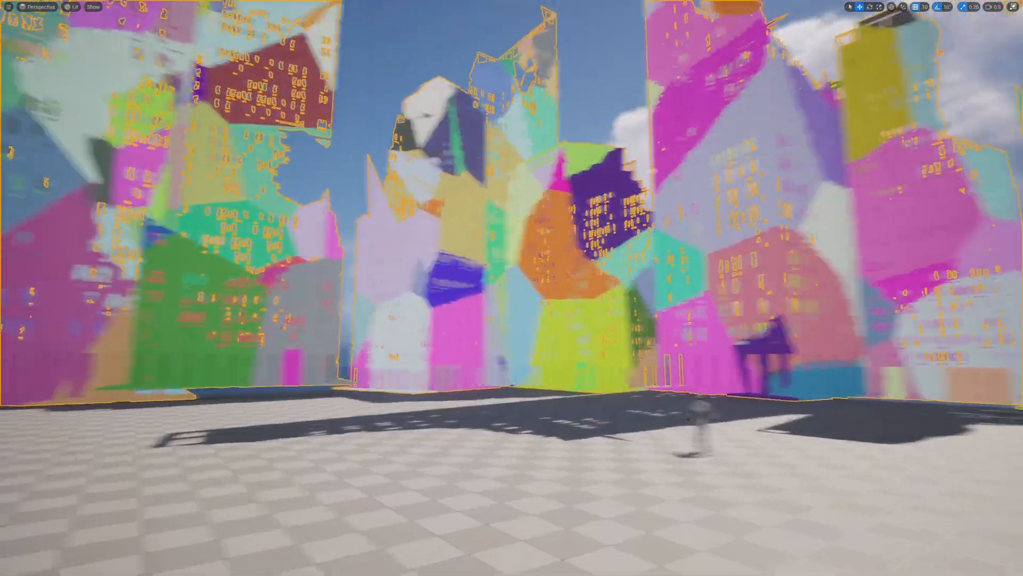
Look over the fractured buildings after playing and leave the full-screen viewport.
{"action": "right_click_drag", "start_coordinate": [438, 188], "coordinate": [587, 194]}
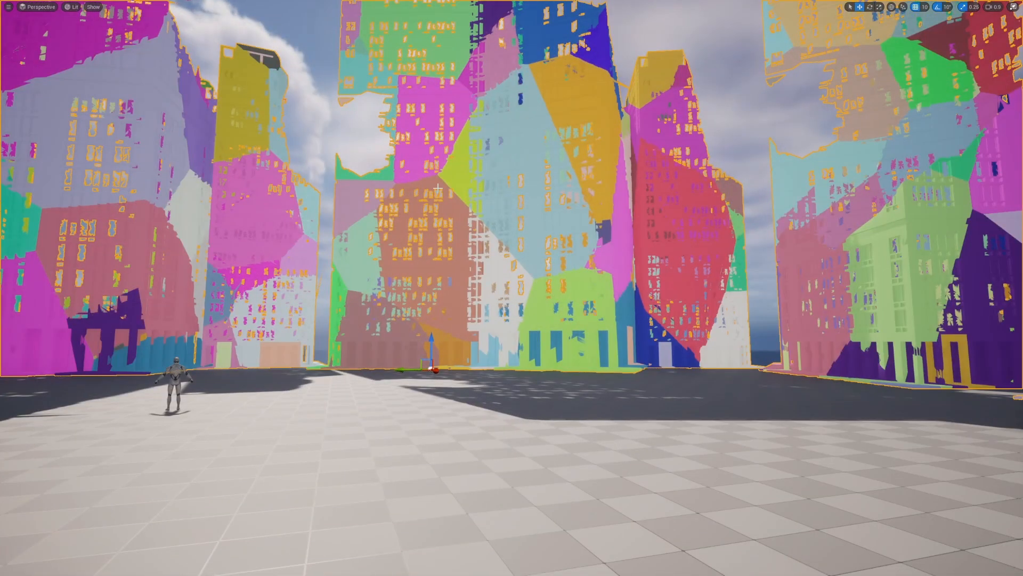
{"action": "right_click_drag", "start_coordinate": [426, 190], "coordinate": [143, 191]}
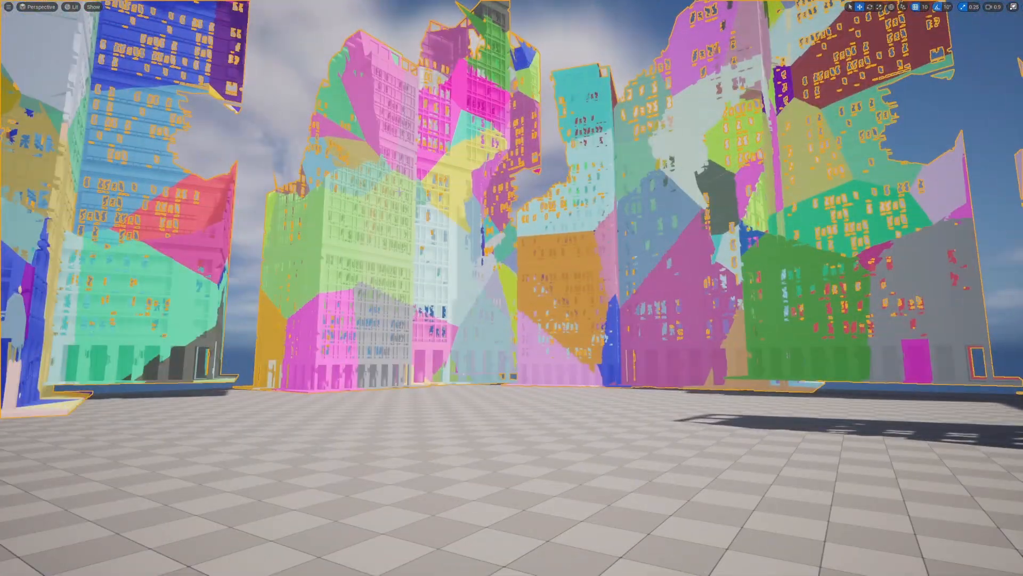
{"action": "key", "text": "F11"}
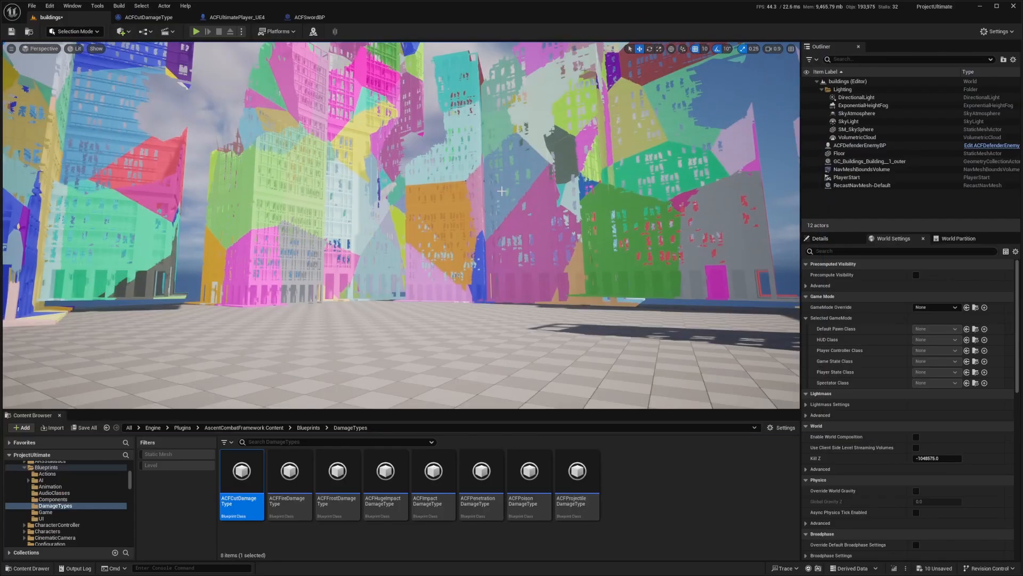
{"action": "right_click_drag", "start_coordinate": [247, 138], "coordinate": [407, 149]}
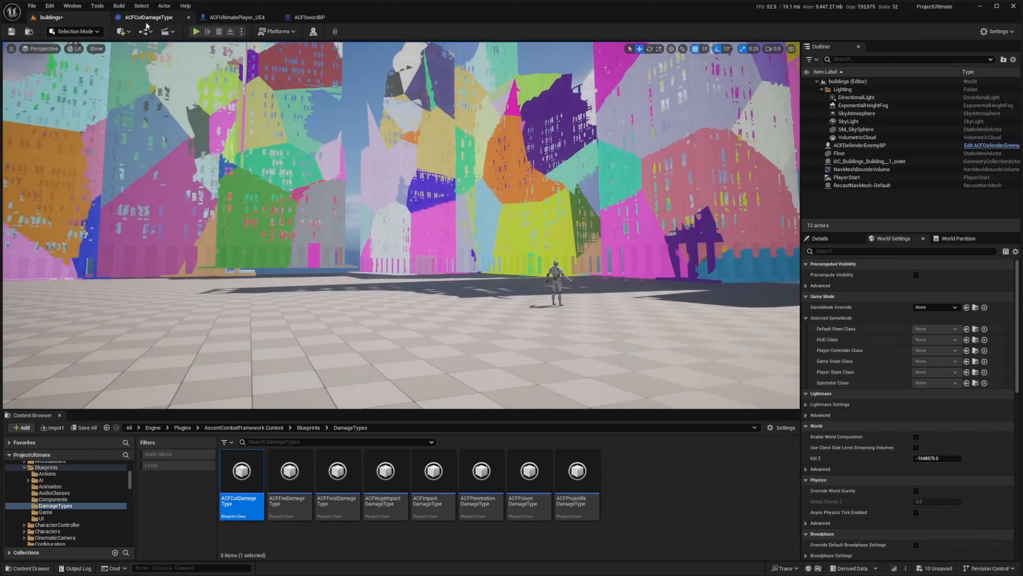
In the ACFUltimatePlayer_UE4 blueprint, open the Max Value of the Equilibrium statistic in the ACF Statistics component.
{"action": "left_click", "coordinate": [238, 17]}
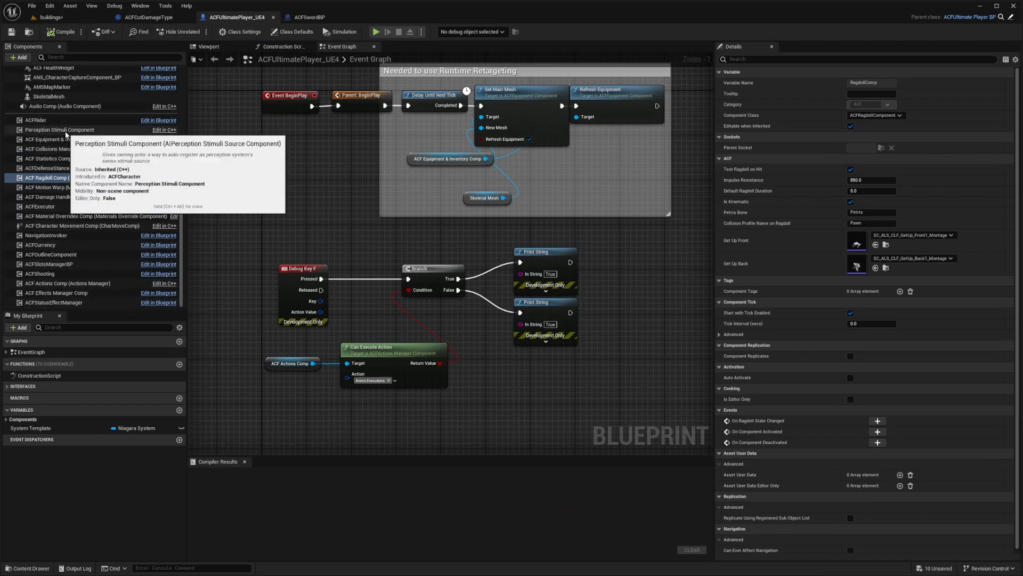
{"action": "left_click", "coordinate": [82, 159]}
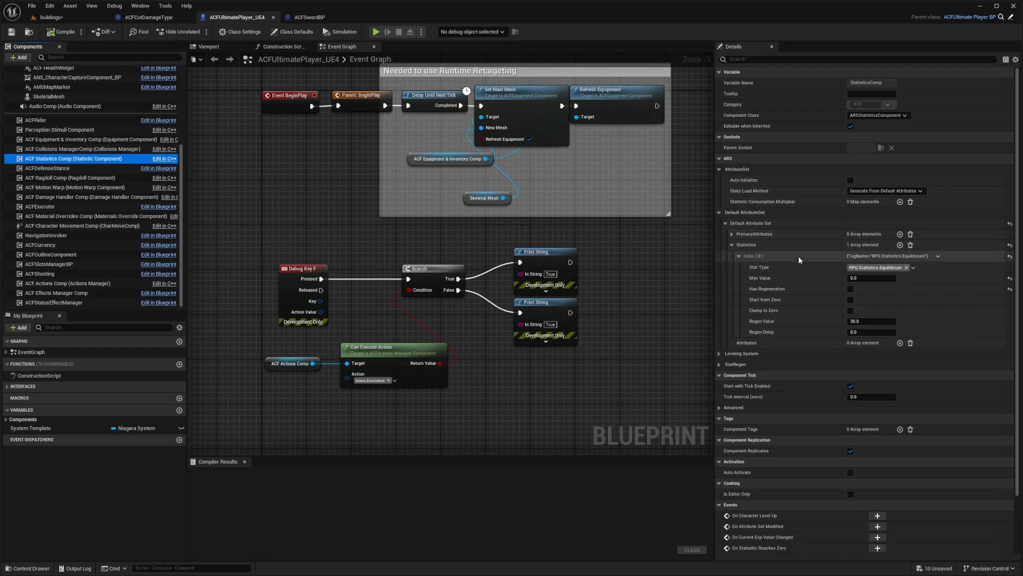
{"action": "left_click", "coordinate": [865, 280]}
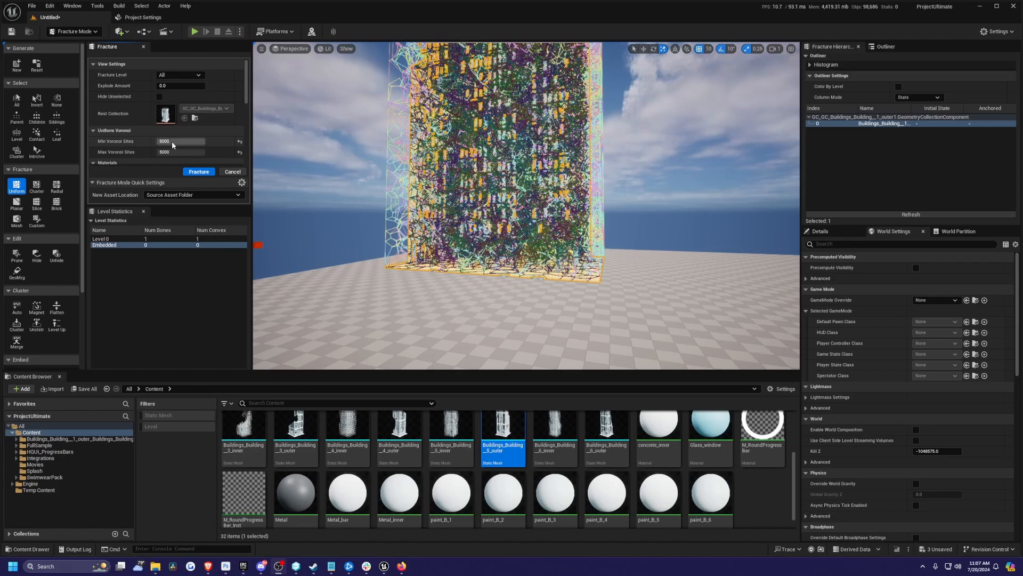
Look over the fractured tower in the test level and select the NavMeshBoundsVolume.
{"action": "right_click_drag", "start_coordinate": [526, 205], "coordinate": [526, 147]}
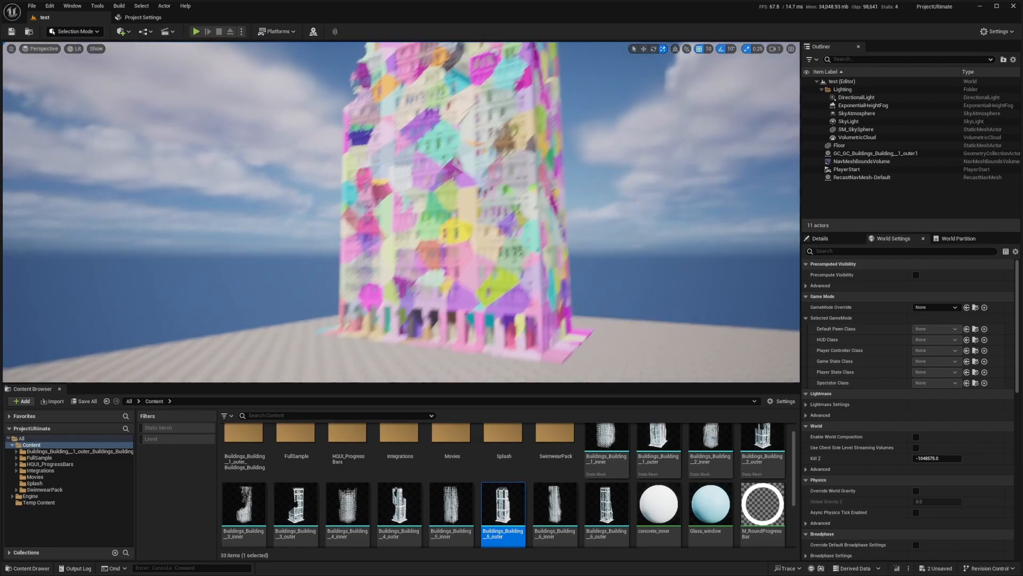
{"action": "right_click_drag", "start_coordinate": [400, 212], "coordinate": [457, 224]}
{"action": "key", "text": "w"}
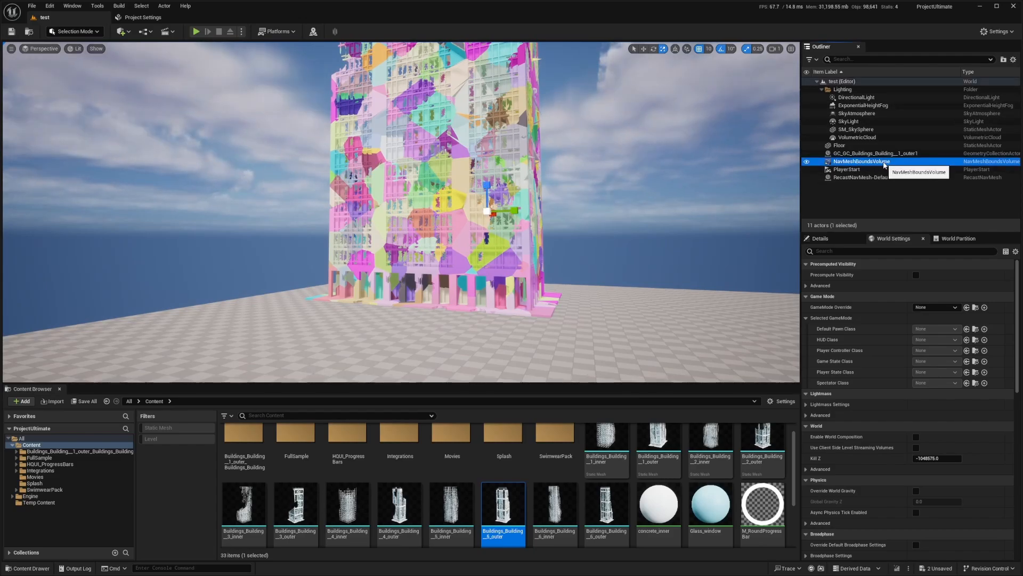
{"action": "double_click", "coordinate": [862, 161]}
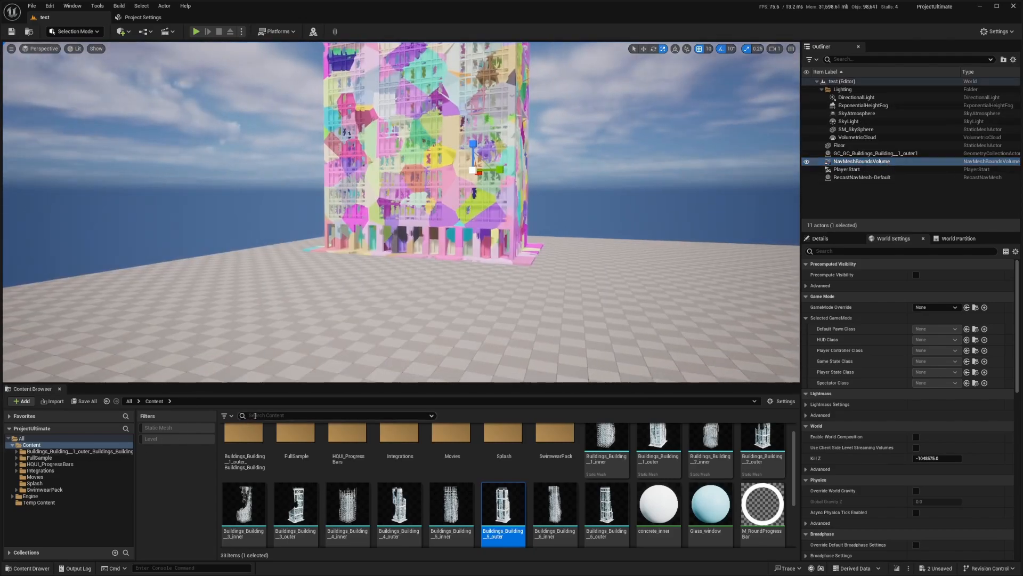
Search the project content for "defe" and place an ACFDefenderEnemyBP on the floor in front of the tower.
{"action": "left_click", "coordinate": [292, 415]}
{"action": "type", "text": "defe"}
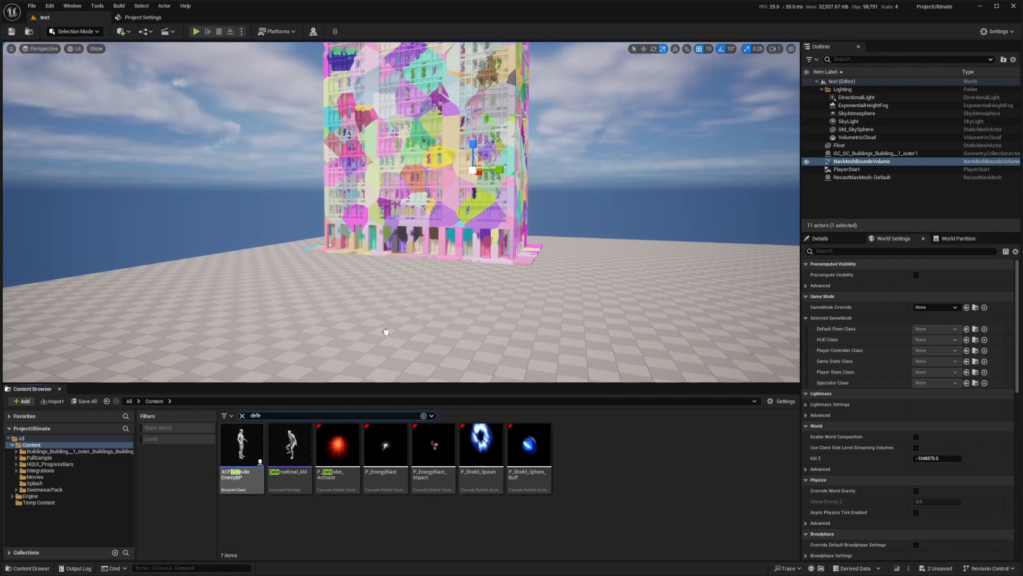
{"action": "left_click_drag", "start_coordinate": [386, 331], "coordinate": [405, 291]}
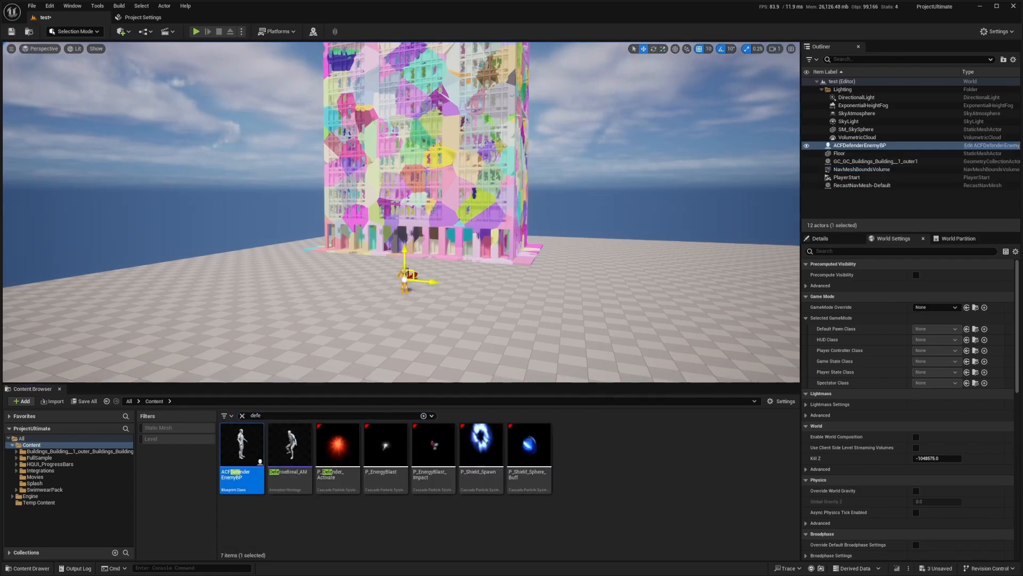
Reposition the ACFDefenderEnemyBP on the floor near the base of the tower.
{"action": "mouse_move", "coordinate": [417, 275]}
{"action": "left_mouse_down"}
{"action": "mouse_move", "coordinate": [444, 259]}
{"action": "mouse_move", "coordinate": [407, 282]}
{"action": "left_mouse_up"}
{"action": "right_click_drag", "start_coordinate": [407, 282], "coordinate": [389, 299]}
{"action": "key", "text": "w"}
{"action": "left_click_drag", "start_coordinate": [451, 308], "coordinate": [506, 263]}
{"action": "key", "text": "e"}
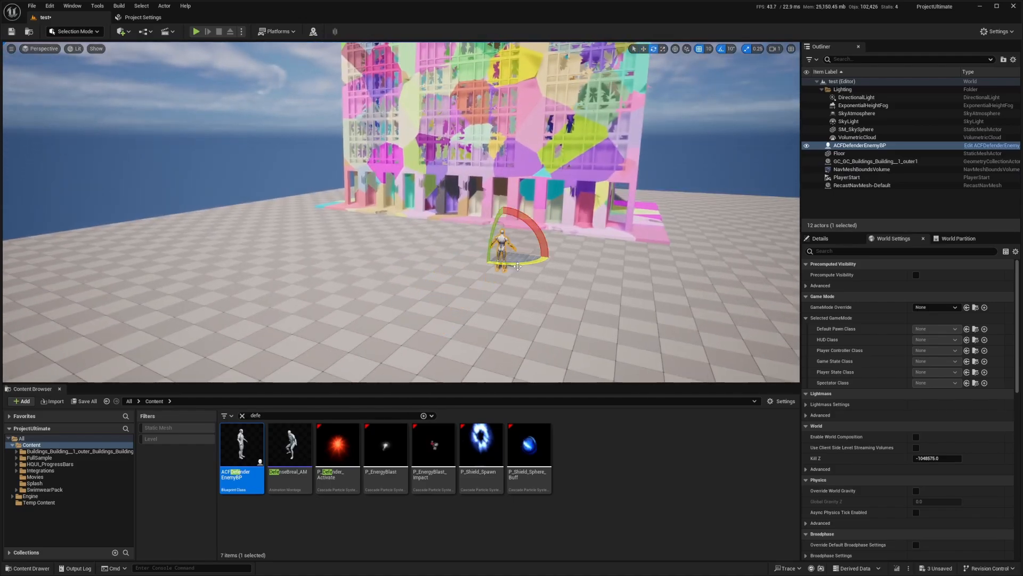
Move the PlayerStart across the floor to stand next to the enemy near the tower.
{"action": "right_click_drag", "start_coordinate": [505, 263], "coordinate": [586, 264]}
{"action": "left_click", "coordinate": [435, 160]}
{"action": "key", "text": "w"}
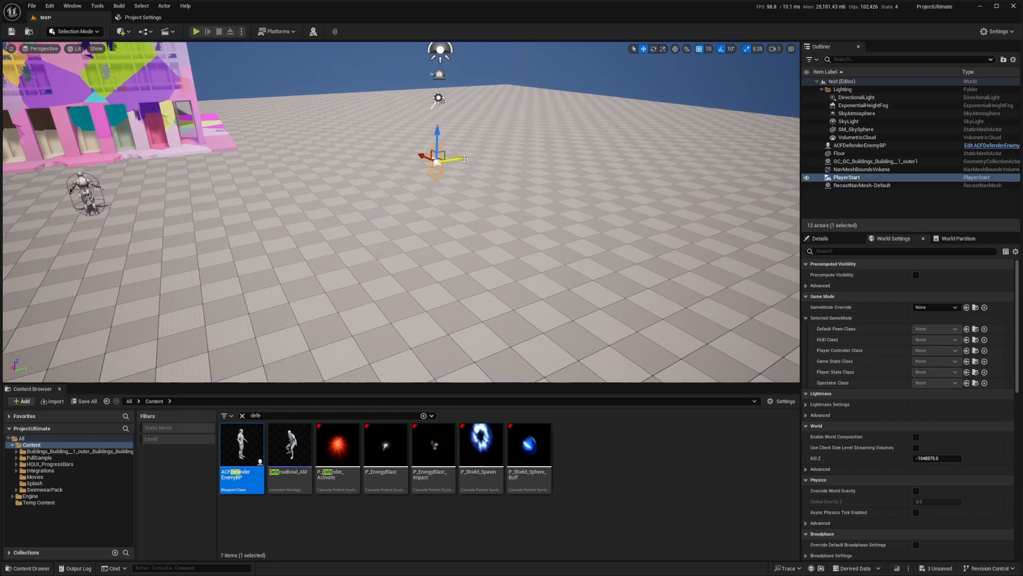
{"action": "left_click_drag", "start_coordinate": [465, 159], "coordinate": [126, 182]}
{"action": "key", "text": "d"}
{"action": "right_click_drag", "start_coordinate": [266, 185], "coordinate": [155, 184]}
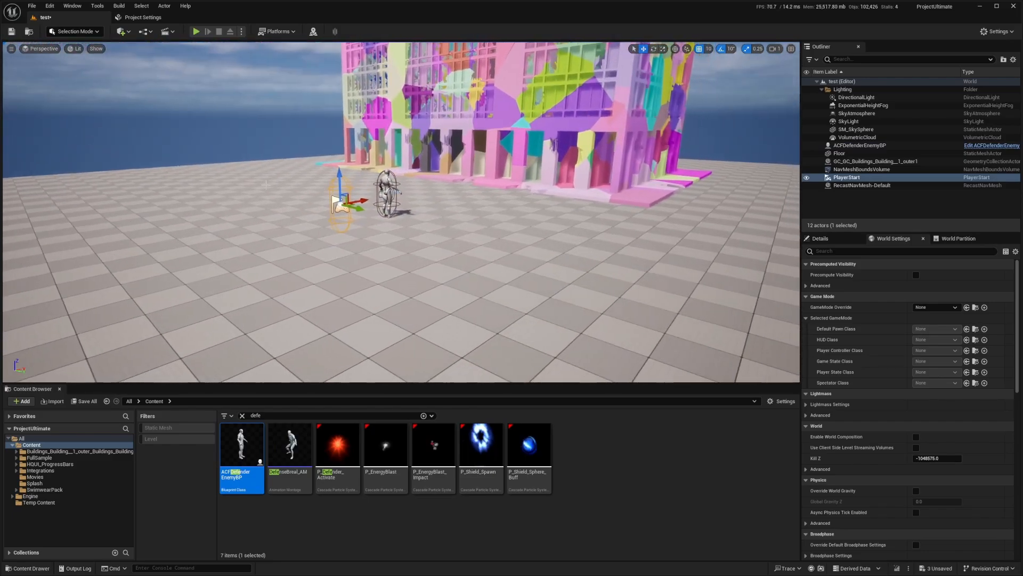
Play the test level with a full-screen viewport and fight the enemy beside the fractured tower.
{"action": "key", "text": "shift+F11"}
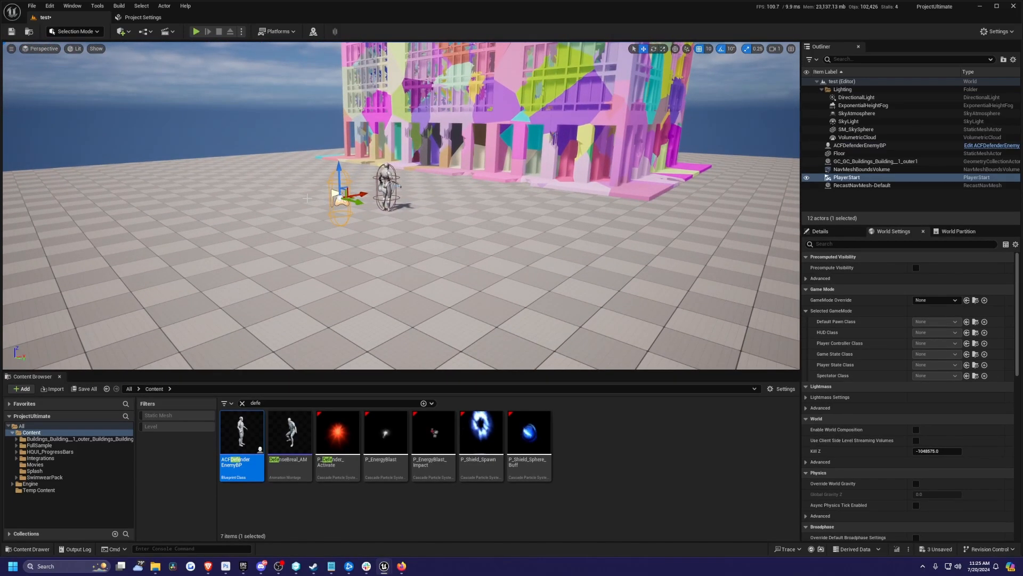
{"action": "key", "text": "F11"}
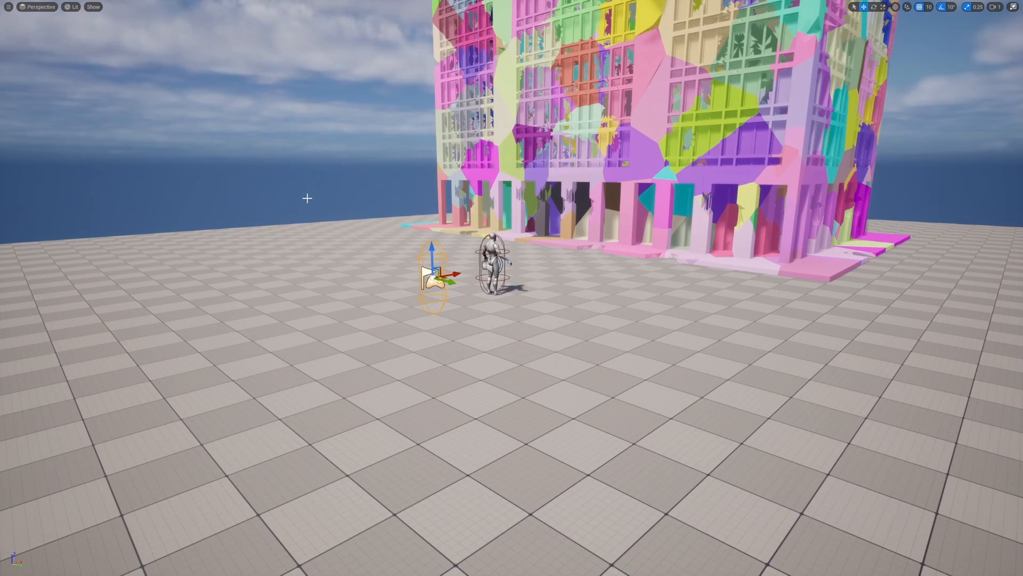
{"action": "key", "text": "alt+p"}
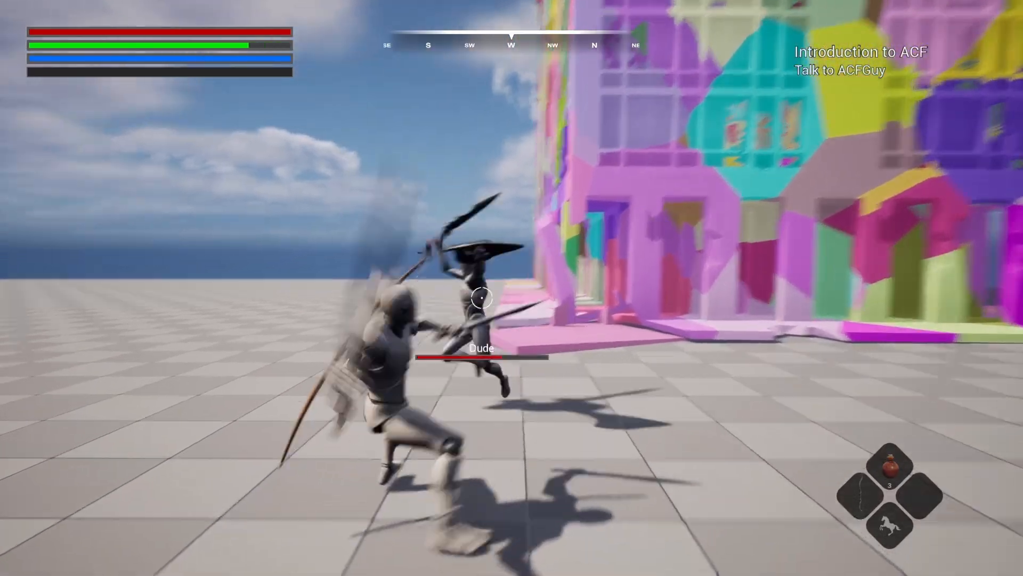
{"action": "key", "text": "s"}
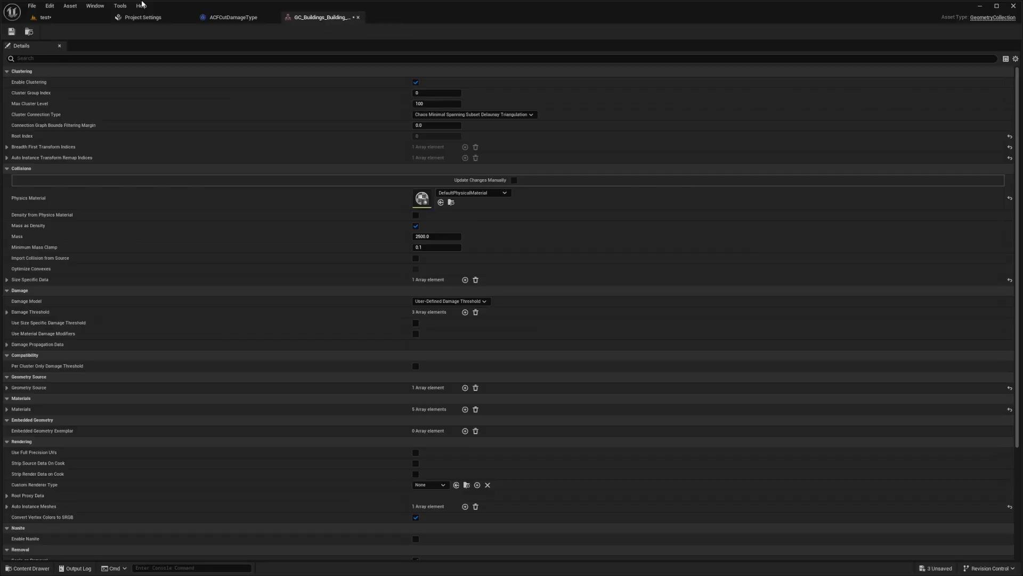
Return to the test level to look over the tower, and reopen its GC_Buildings_Building__1_outer1 geometry collection.
{"action": "left_click", "coordinate": [46, 17]}
{"action": "right_click_drag", "start_coordinate": [561, 166], "coordinate": [530, 131]}
{"action": "key", "text": "d"}
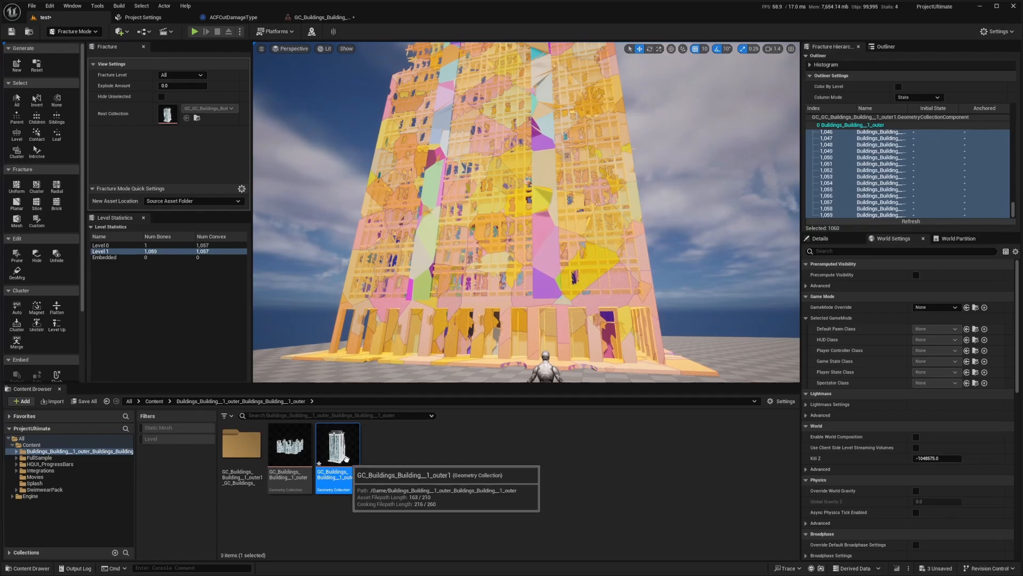
{"action": "double_click", "coordinate": [342, 467]}
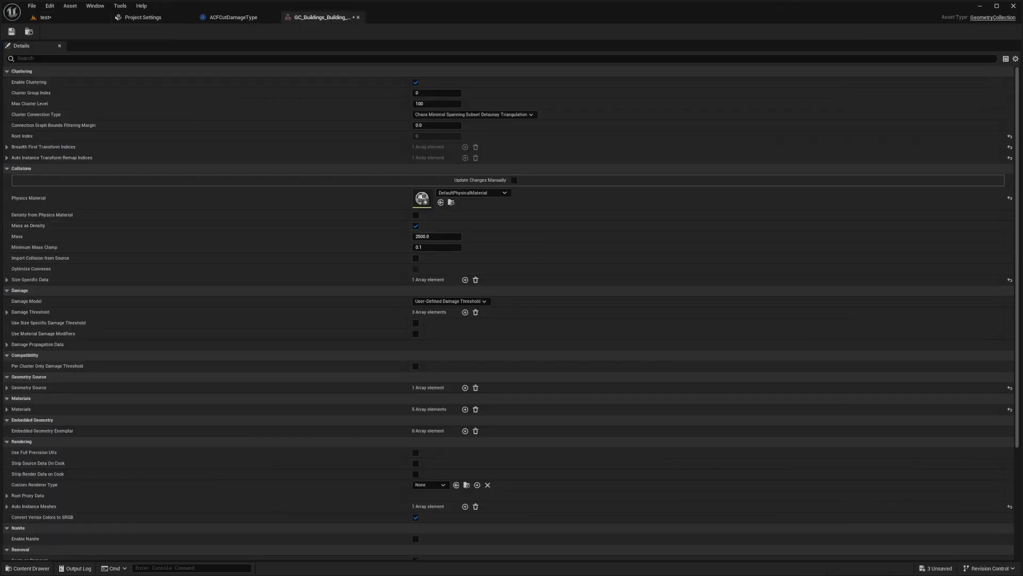
Set the geometry collection's Mass to 1000.
{"action": "left_click", "coordinate": [459, 236]}
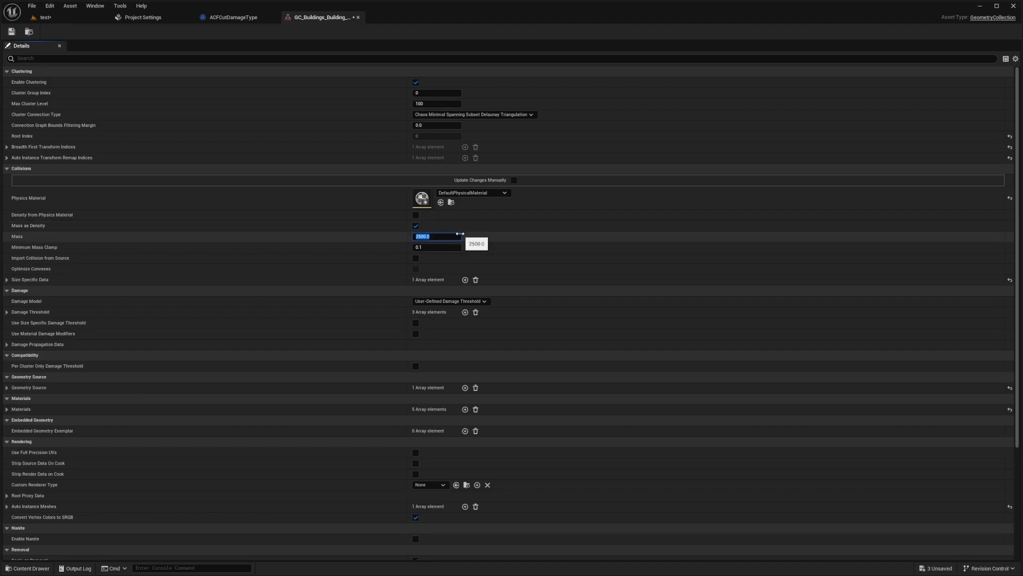
{"action": "type", "text": "1000"}
{"action": "key", "text": "Return"}
Expand the geometry collection's Damage Threshold array and set its Index [0] value to 50.
{"action": "left_click", "coordinate": [7, 312]}
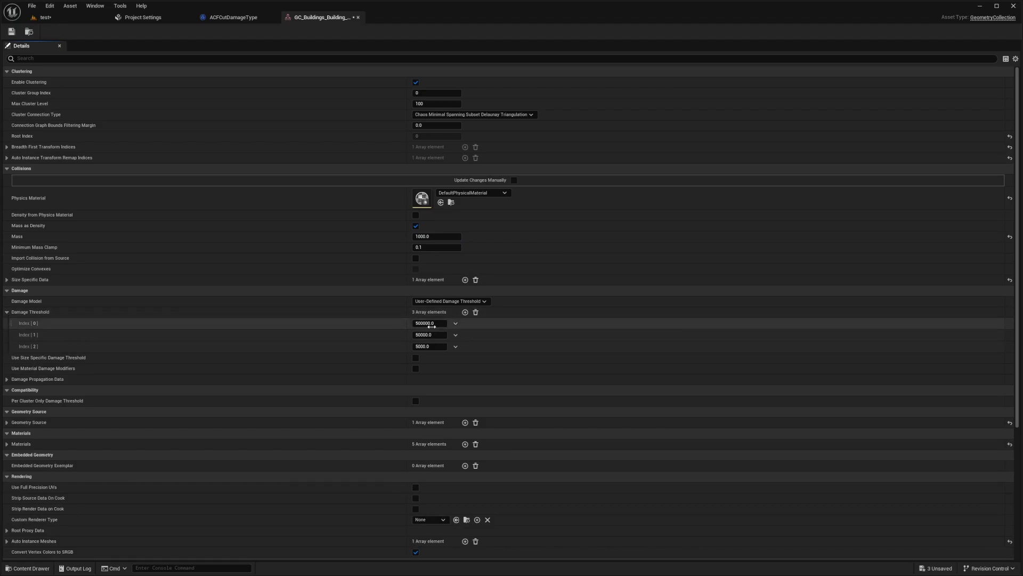
{"action": "left_click", "coordinate": [429, 323]}
{"action": "left_click_drag", "start_coordinate": [441, 322], "coordinate": [430, 323]}
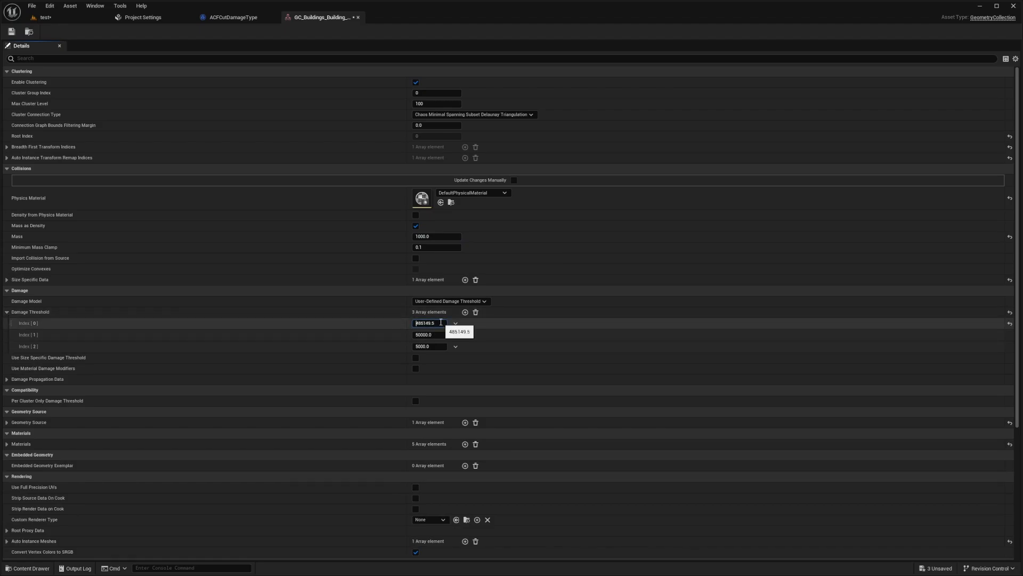
{"action": "double_click", "coordinate": [441, 323]}
{"action": "type", "text": "50"}
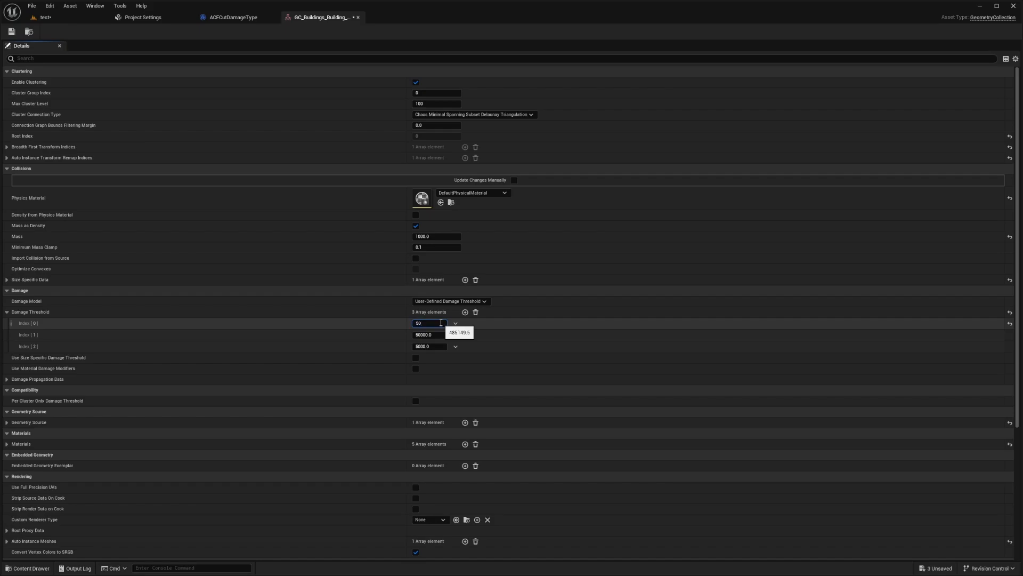